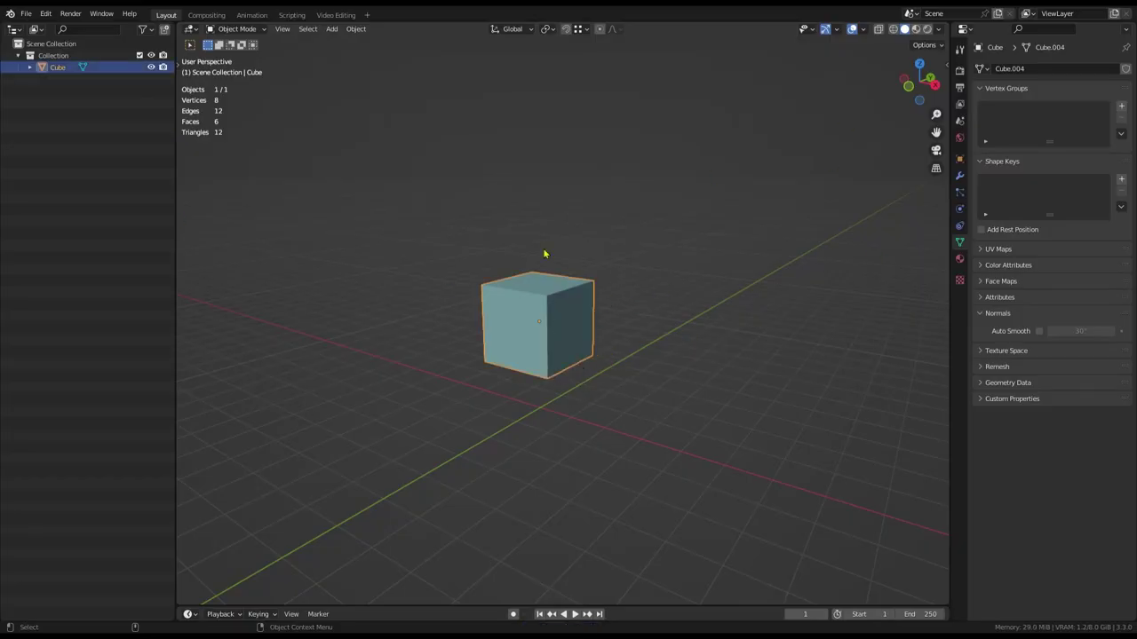
Replace the default cube with a six-vertex cylinder and view it from the top
{"action": "key", "text": "shift+a"}
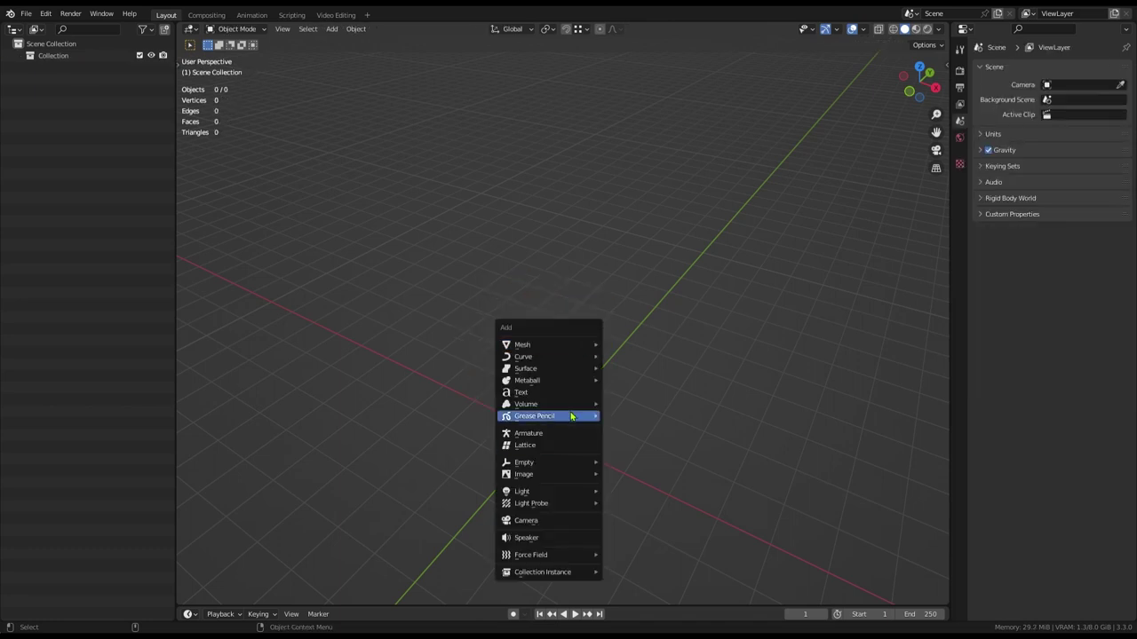
{"action": "left_click", "coordinate": [546, 444]}
{"action": "key", "text": "KP_7"}
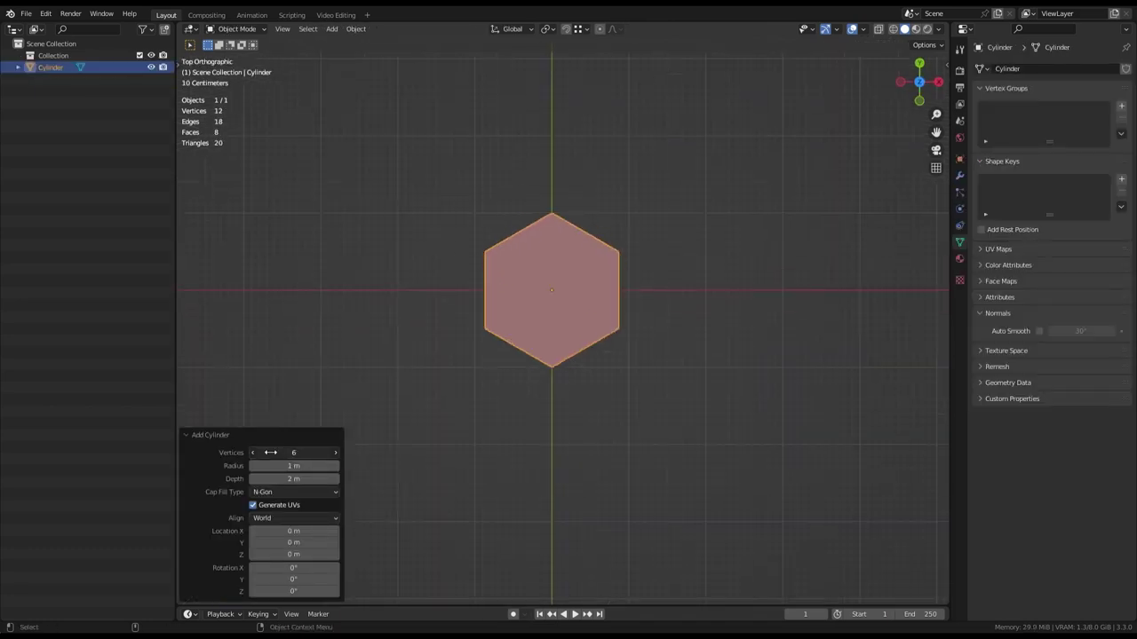
Orbit to inspect the hexagonal prism, then add an Empty at the origin
{"action": "mouse_move", "coordinate": [529, 417]}
{"action": "middle_mouse_down"}
{"action": "mouse_move", "coordinate": [541, 196]}
{"action": "mouse_move", "coordinate": [595, 290]}
{"action": "mouse_move", "coordinate": [599, 223]}
{"action": "mouse_move", "coordinate": [583, 309]}
{"action": "middle_mouse_up"}
{"action": "key", "text": "shift+a"}
{"action": "left_click", "coordinate": [587, 229]}
Auto Mirror the cylinder across X, then remove the Cylinder's Mirror modifier
{"action": "key", "text": "p"}
{"action": "left_click", "coordinate": [578, 309]}
{"action": "key", "text": "n"}
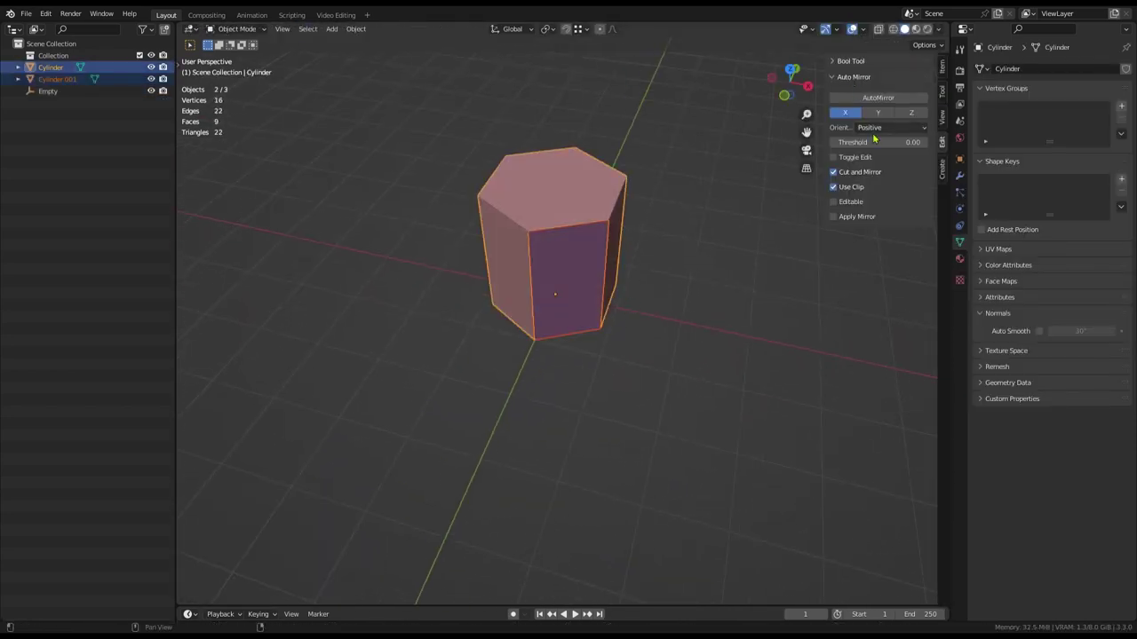
{"action": "left_click", "coordinate": [959, 175]}
{"action": "left_click", "coordinate": [1108, 118]}
{"action": "left_click", "coordinate": [597, 284]}
Shrink a bottom face and move it down to form a cube foot
{"action": "key", "text": "ctrl+z"}
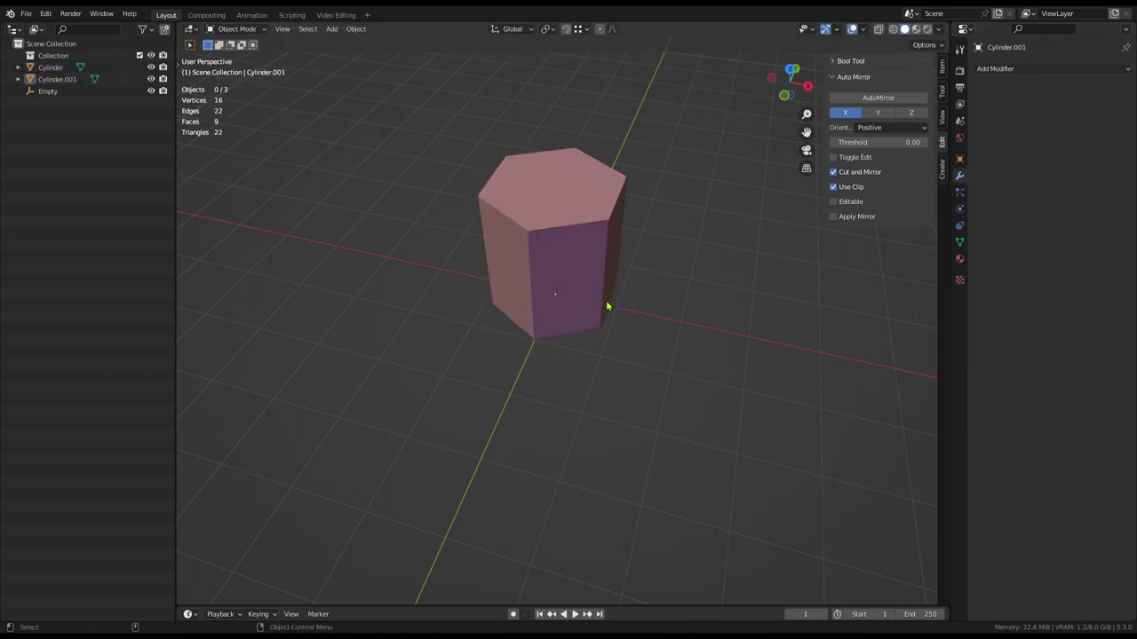
{"action": "left_click", "coordinate": [646, 291]}
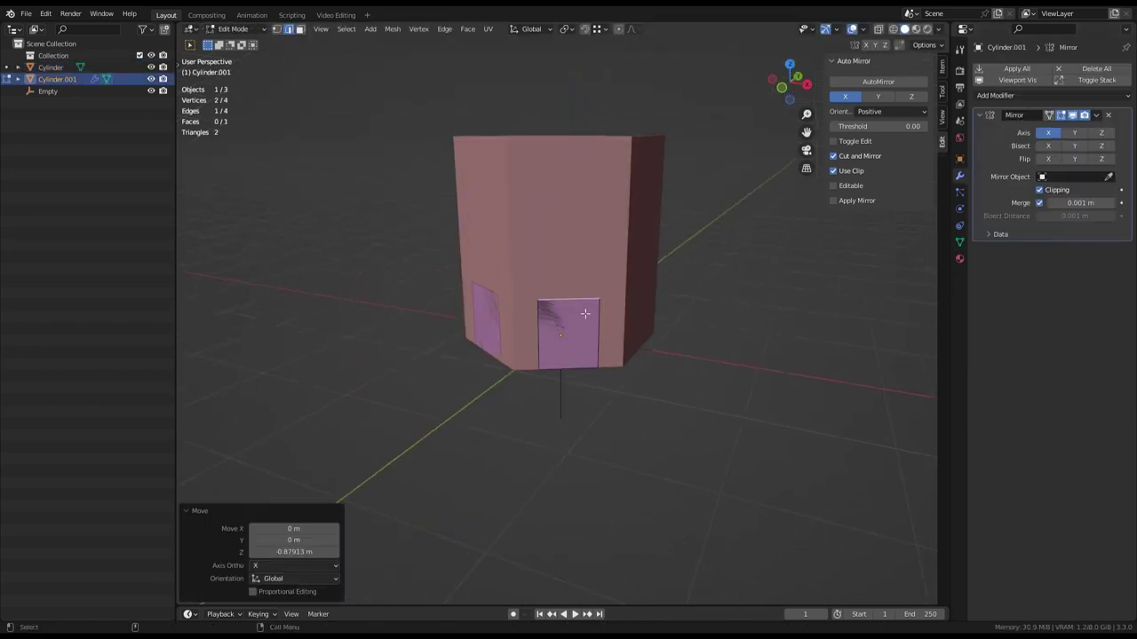
{"action": "key", "text": "g"}
{"action": "left_click", "coordinate": [607, 370]}
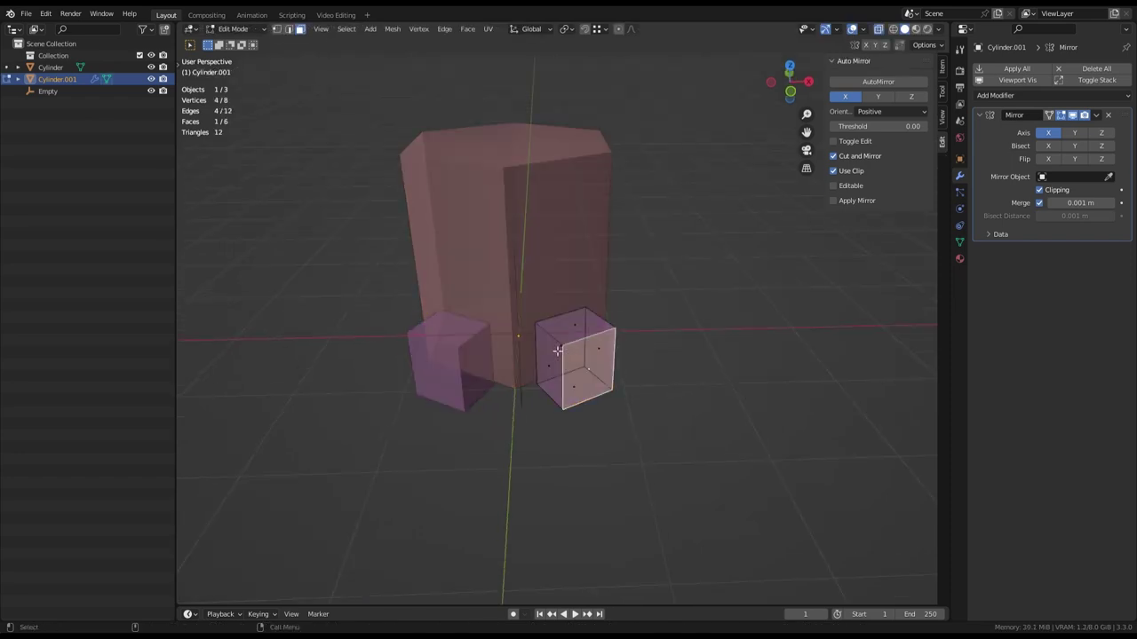
{"action": "key", "text": "Tab"}
Restore the two cube feet and view them from near the front in Edit Mode
{"action": "key", "text": "ctrl+z"}
{"action": "key", "text": "ctrl+z"}
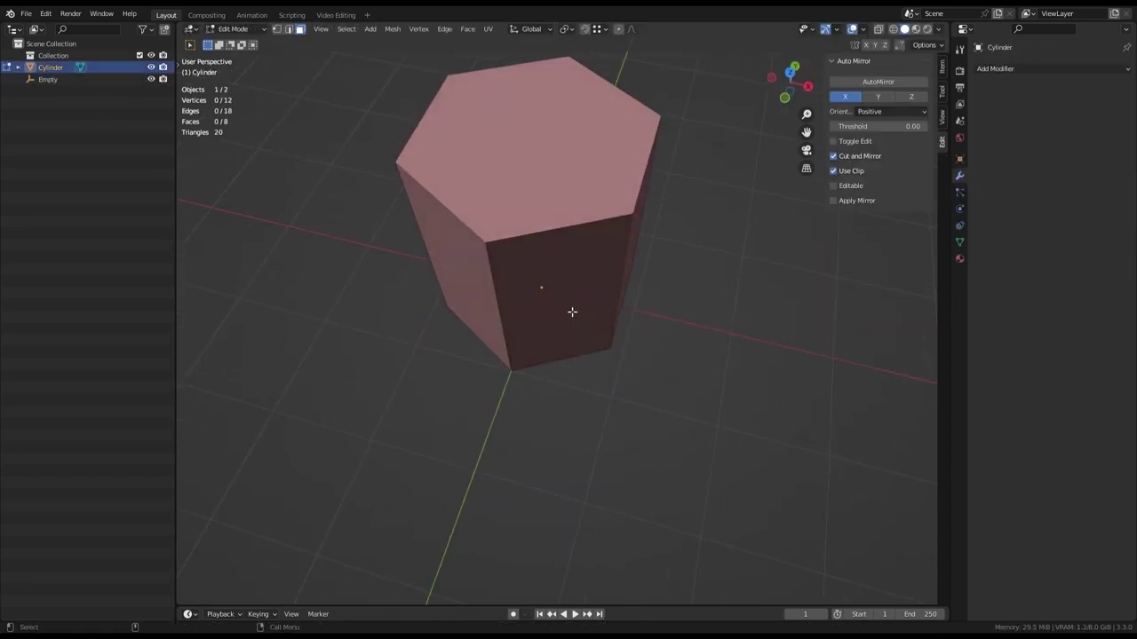
{"action": "key", "text": "ctrl+z"}
{"action": "scroll", "coordinate": [600, 351], "scroll_direction": "up", "scroll_amount": 2}
{"action": "key", "text": "Escape"}
{"action": "key", "text": "ctrl+shift+z"}
{"action": "key", "text": "ctrl+shift+z"}
{"action": "key", "text": "ctrl+shift+z"}
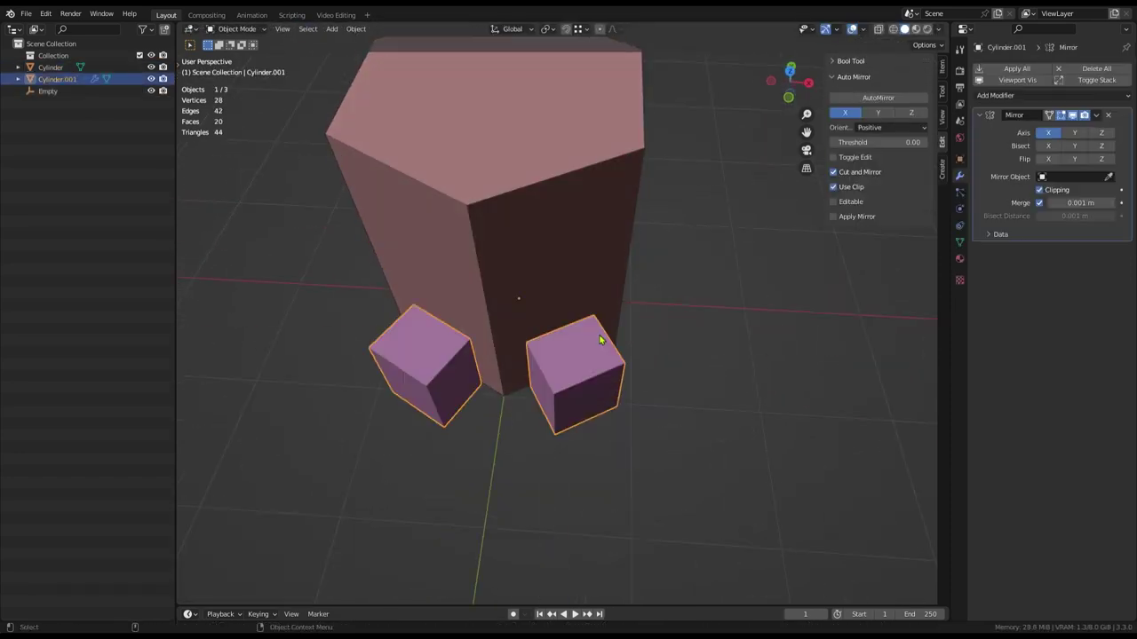
{"action": "middle_click_drag", "start_coordinate": [601, 343], "coordinate": [618, 313]}
{"action": "key", "text": "Tab"}
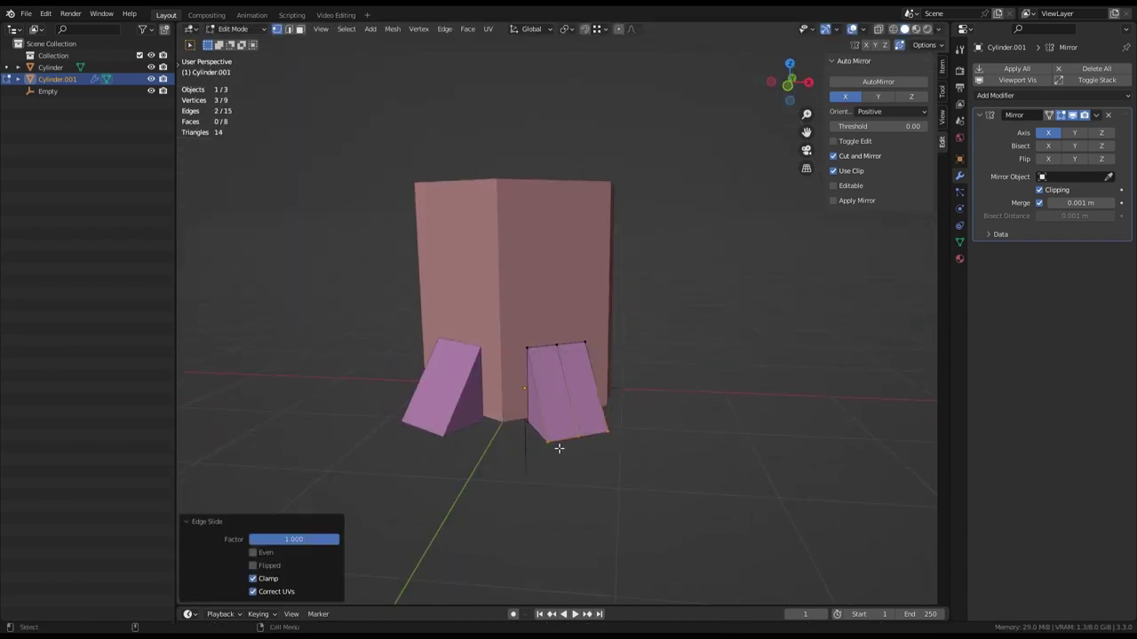
Taper the foot toward a point to form a pyramid spike, checking from the top
{"action": "key", "text": "ctrl+z"}
{"action": "middle_click_drag", "start_coordinate": [538, 375], "coordinate": [502, 432]}
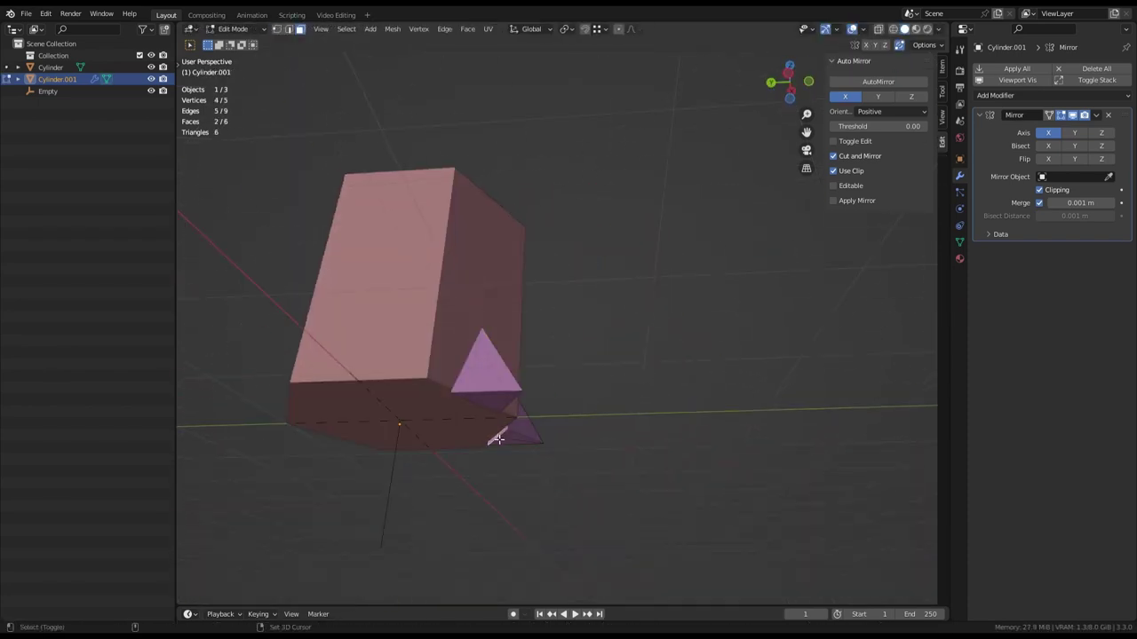
{"action": "key", "text": "KP_7"}
{"action": "scroll", "coordinate": [563, 349], "scroll_direction": "up", "scroll_amount": 3}
{"action": "left_click", "coordinate": [551, 342]}
{"action": "key", "text": "Tab"}
{"action": "mouse_move", "coordinate": [551, 342]}
{"action": "middle_mouse_down"}
{"action": "mouse_move", "coordinate": [527, 243]}
{"action": "mouse_move", "coordinate": [536, 342]}
{"action": "mouse_move", "coordinate": [571, 351]}
{"action": "middle_mouse_up"}
Scale down the new cube foot and move it along the Z axis
{"action": "left_click", "coordinate": [597, 328]}
{"action": "key", "text": "Tab"}
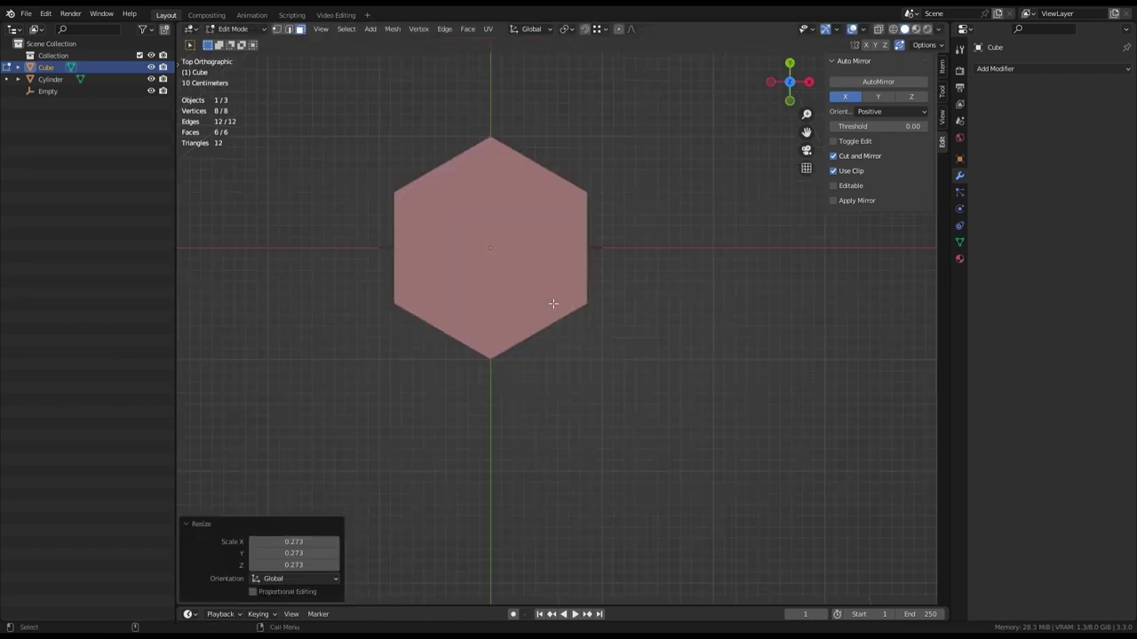
{"action": "middle_click_drag", "start_coordinate": [604, 363], "coordinate": [585, 342]}
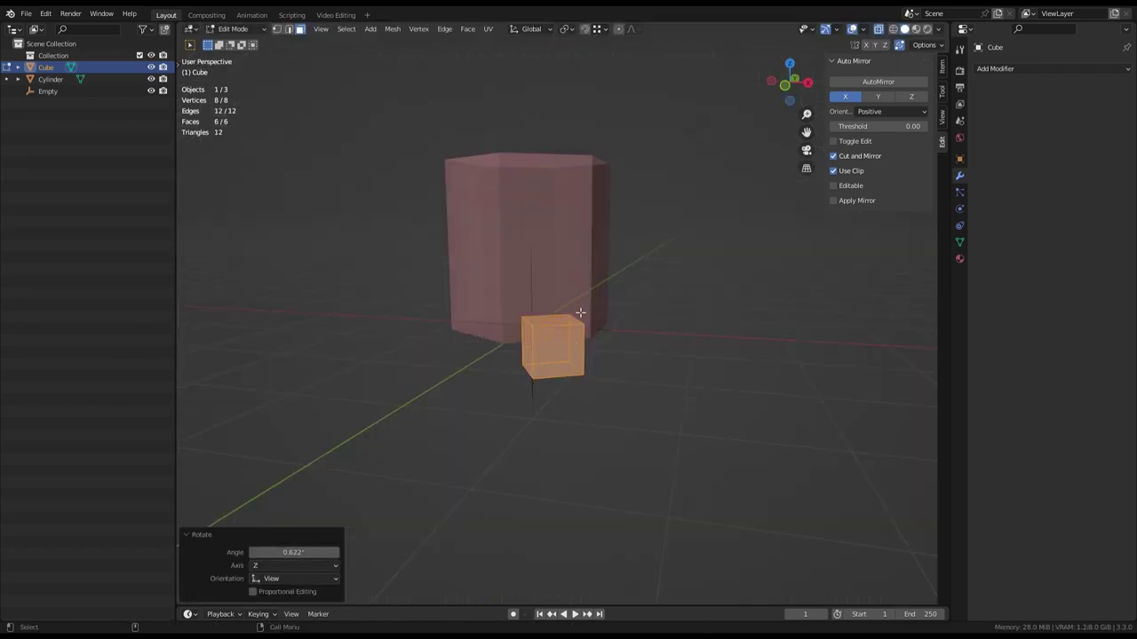
{"action": "key", "text": "g"}
{"action": "key", "text": "z"}
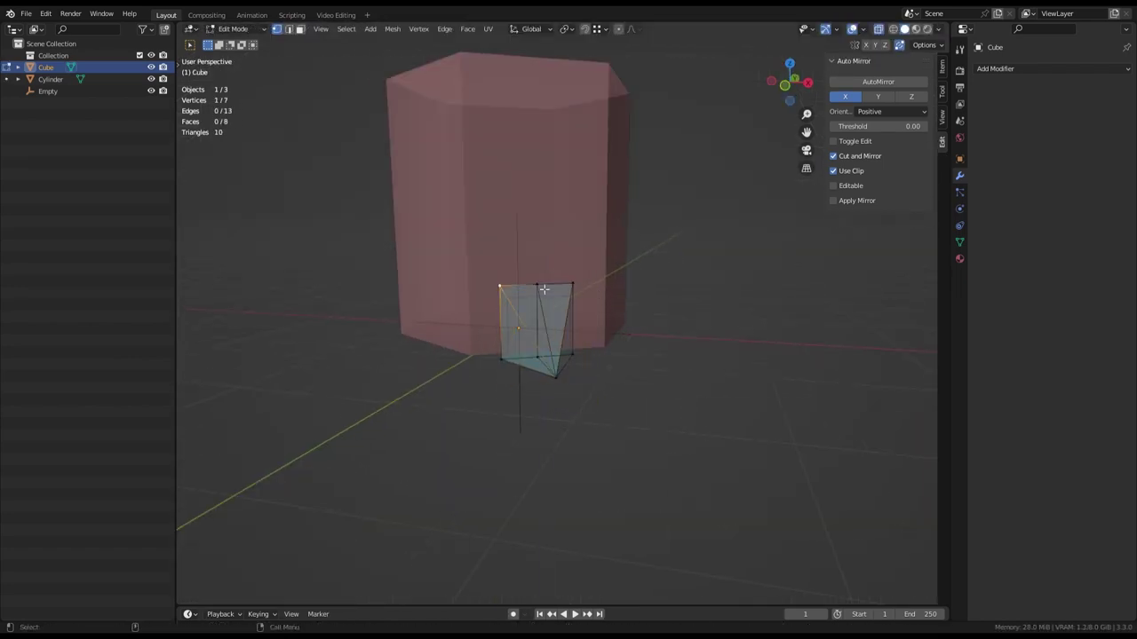
{"action": "mouse_move", "coordinate": [570, 335]}
{"action": "middle_mouse_down"}
{"action": "mouse_move", "coordinate": [550, 320]}
{"action": "mouse_move", "coordinate": [562, 298]}
{"action": "mouse_move", "coordinate": [578, 355]}
{"action": "mouse_move", "coordinate": [604, 337]}
{"action": "mouse_move", "coordinate": [663, 186]}
{"action": "middle_mouse_up"}
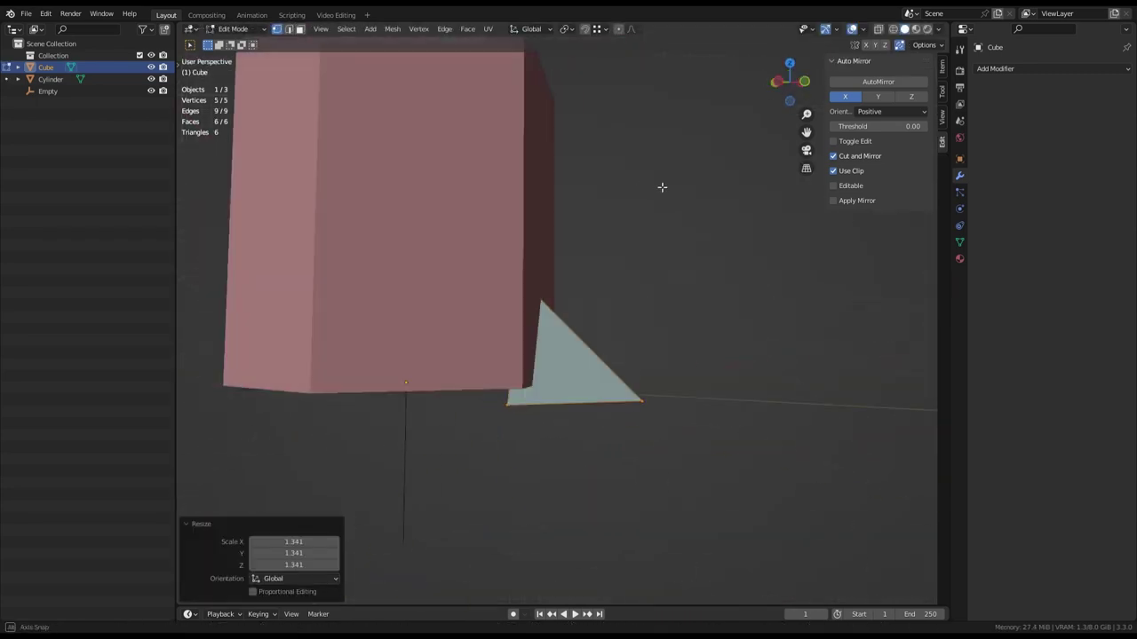
Move a single foot vertex along Z and scale the pyramid
{"action": "left_click", "coordinate": [541, 277]}
{"action": "key", "text": "g"}
{"action": "key", "text": "z"}
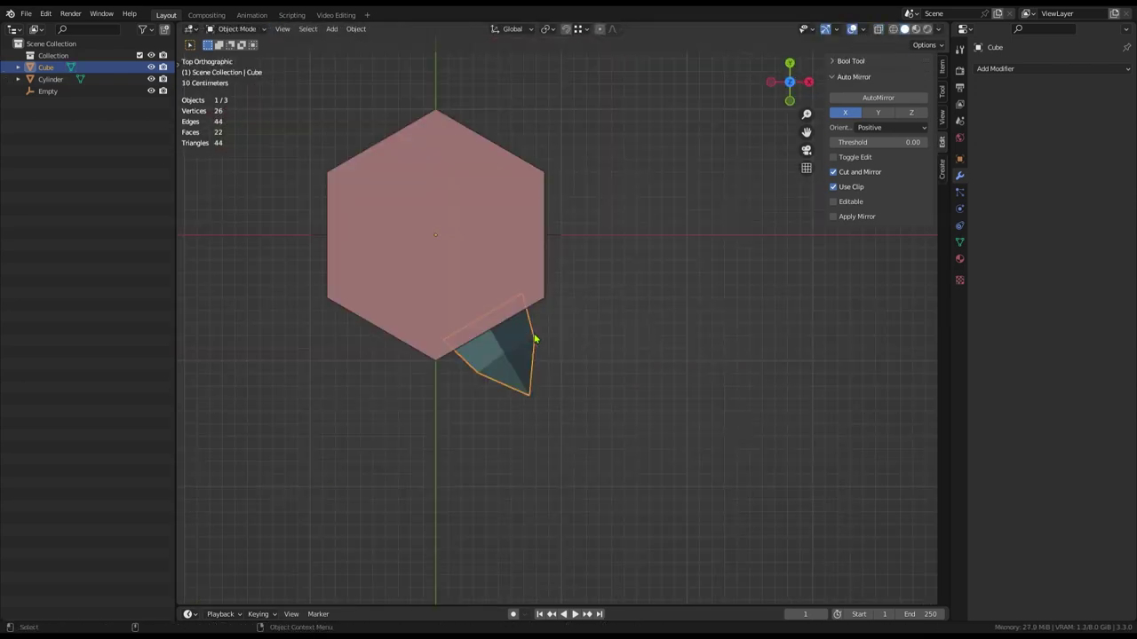
{"action": "mouse_move", "coordinate": [534, 338]}
{"action": "middle_mouse_down"}
{"action": "mouse_move", "coordinate": [543, 261]}
{"action": "mouse_move", "coordinate": [596, 292]}
{"action": "mouse_move", "coordinate": [551, 358]}
{"action": "middle_mouse_up"}
{"action": "left_click", "coordinate": [573, 344]}
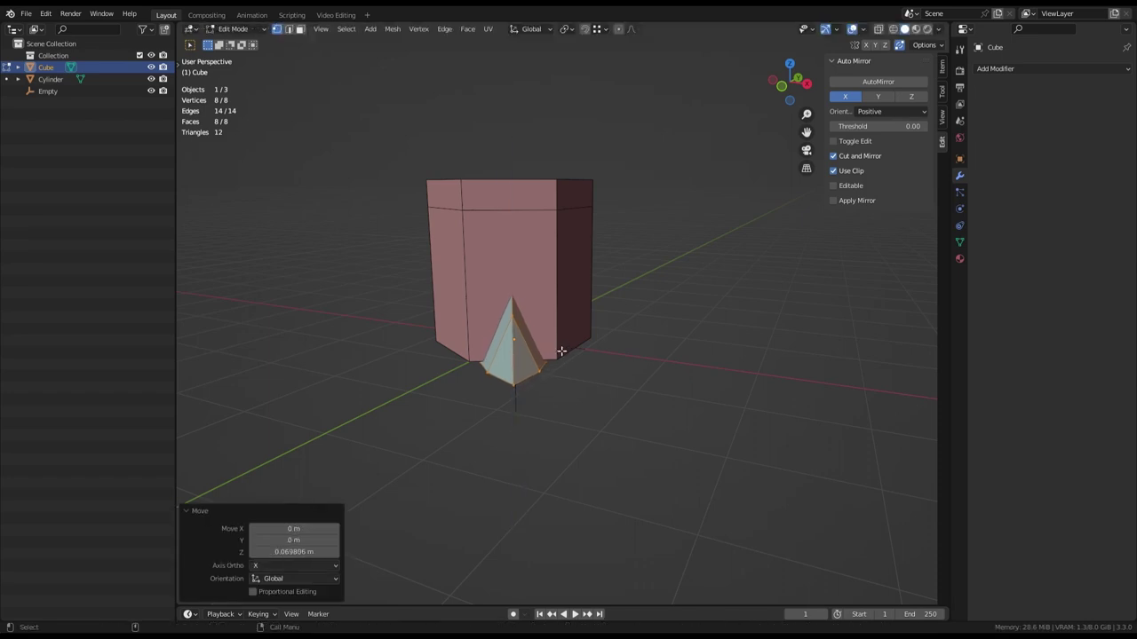
Lower the pyramid's tip vertex on Z so the foot meets the body's lower edge
{"action": "key", "text": "g"}
{"action": "key", "text": "z"}
{"action": "left_click", "coordinate": [571, 304]}
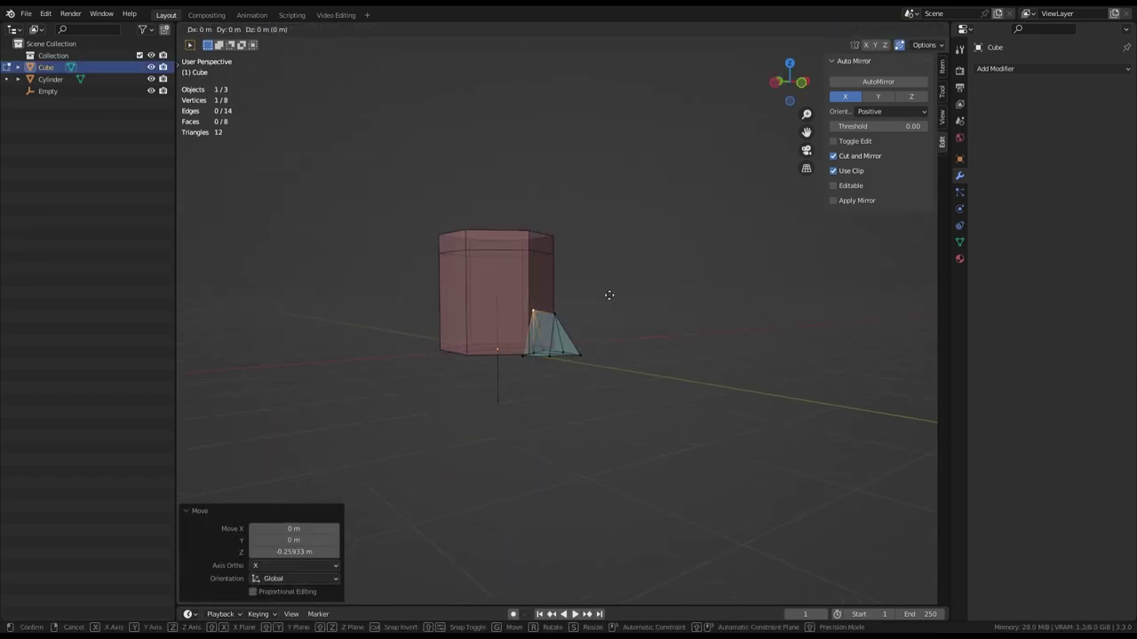
{"action": "left_click", "coordinate": [569, 334]}
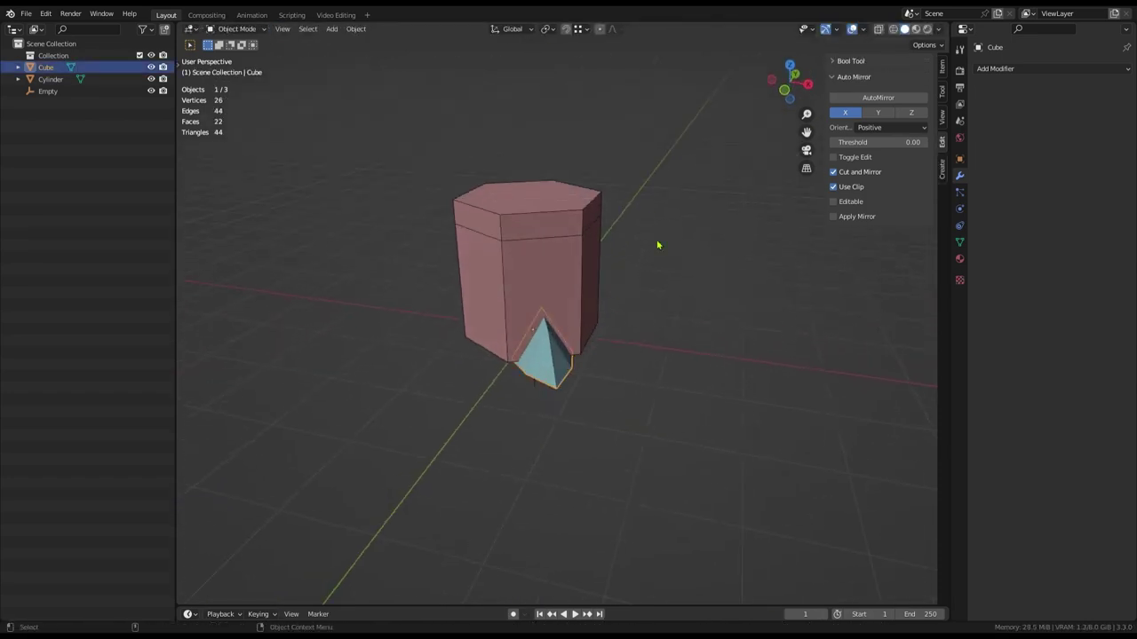
{"action": "mouse_move", "coordinate": [615, 308]}
{"action": "middle_mouse_down"}
{"action": "mouse_move", "coordinate": [536, 246]}
{"action": "mouse_move", "coordinate": [781, 283]}
{"action": "mouse_move", "coordinate": [660, 368]}
{"action": "mouse_move", "coordinate": [708, 329]}
{"action": "middle_mouse_up"}
Widen the lower body section and select the zigzag edge loop
{"action": "mouse_move", "coordinate": [667, 380]}
{"action": "middle_mouse_down"}
{"action": "mouse_move", "coordinate": [653, 323]}
{"action": "mouse_move", "coordinate": [675, 333]}
{"action": "mouse_move", "coordinate": [659, 342]}
{"action": "middle_mouse_up"}
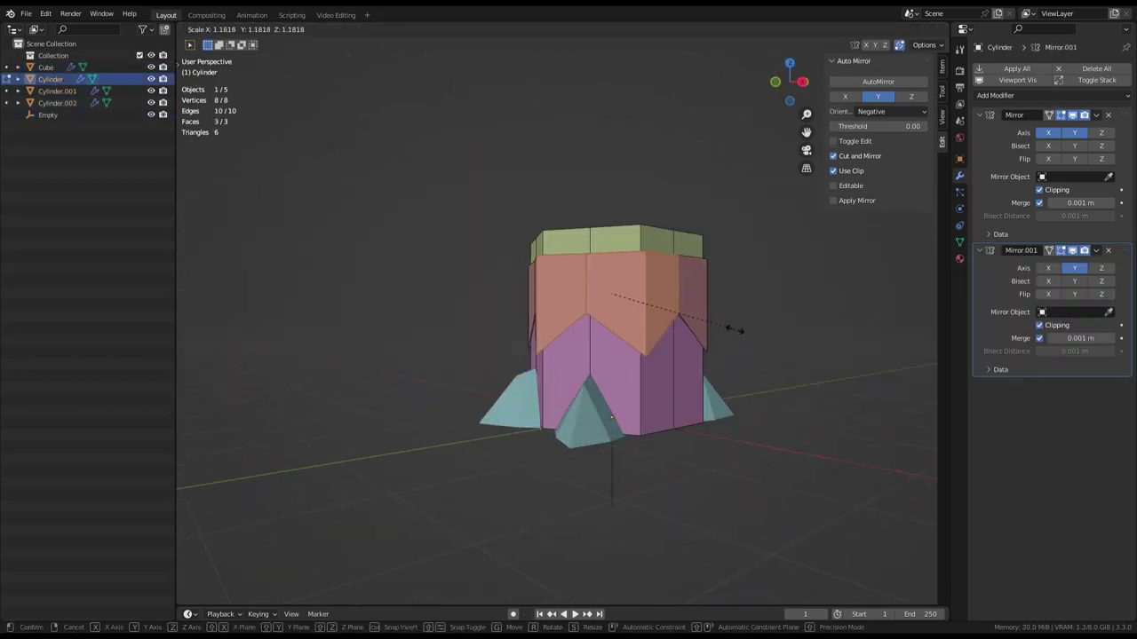
{"action": "left_click", "coordinate": [726, 336]}
{"action": "left_click", "coordinate": [715, 358], "text": "alt"}
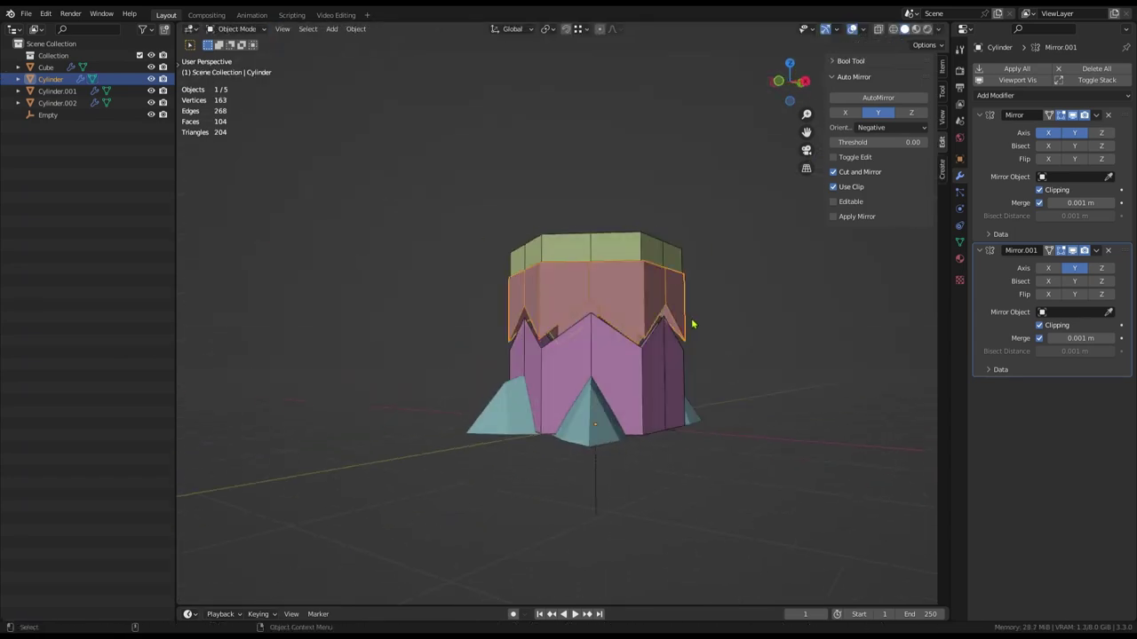
Select the whole band Cylinder mesh in see-through view and scale it
{"action": "mouse_move", "coordinate": [753, 400]}
{"action": "middle_mouse_down"}
{"action": "mouse_move", "coordinate": [663, 307]}
{"action": "mouse_move", "coordinate": [677, 252]}
{"action": "mouse_move", "coordinate": [647, 294]}
{"action": "mouse_move", "coordinate": [571, 237]}
{"action": "middle_mouse_up"}
{"action": "key", "text": "alt+z"}
{"action": "key", "text": "a"}
{"action": "mouse_move", "coordinate": [575, 281]}
{"action": "middle_mouse_down"}
{"action": "mouse_move", "coordinate": [530, 254]}
{"action": "mouse_move", "coordinate": [641, 291]}
{"action": "mouse_move", "coordinate": [598, 252]}
{"action": "mouse_move", "coordinate": [553, 246]}
{"action": "mouse_move", "coordinate": [571, 287]}
{"action": "mouse_move", "coordinate": [661, 285]}
{"action": "mouse_move", "coordinate": [736, 254]}
{"action": "mouse_move", "coordinate": [459, 236]}
{"action": "mouse_move", "coordinate": [717, 291]}
{"action": "mouse_move", "coordinate": [710, 302]}
{"action": "middle_mouse_up"}
{"action": "key", "text": "alt+z"}
{"action": "key", "text": "s"}
{"action": "left_click", "coordinate": [641, 291]}
Extrude the band's edge ring vertically and scale it, checking from the front view
{"action": "key", "text": "g"}
{"action": "key", "text": "z"}
{"action": "left_click", "coordinate": [597, 251]}
{"action": "key", "text": "alt+z"}
{"action": "key", "text": "alt+z"}
{"action": "left_click", "coordinate": [699, 292]}
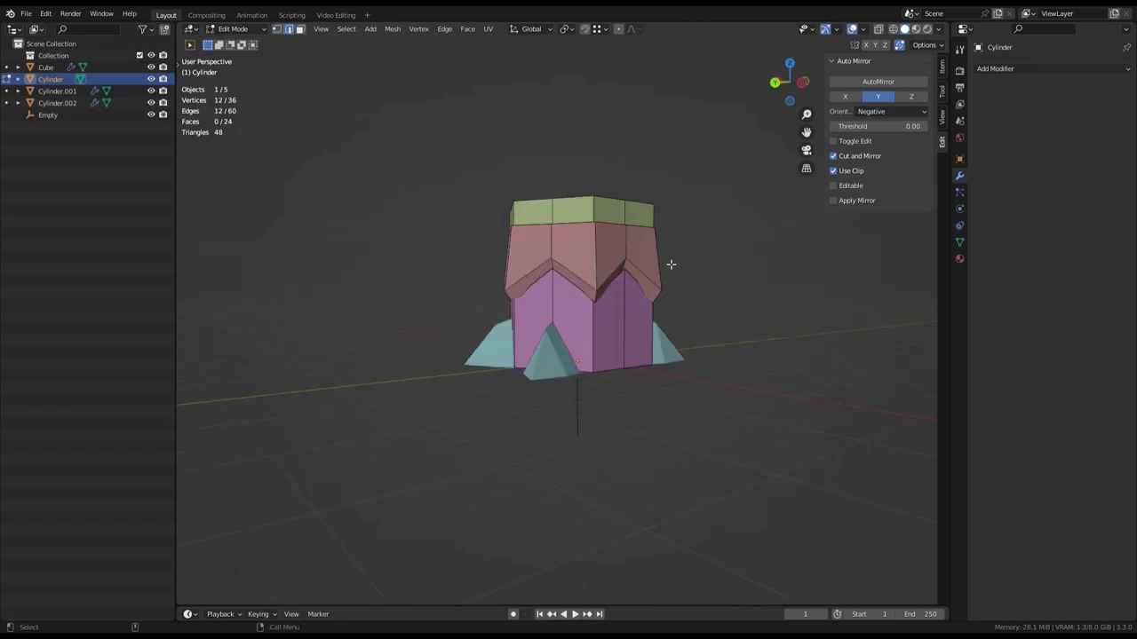
{"action": "key", "text": "alt+z"}
{"action": "key", "text": "KP_1"}
{"action": "middle_click_drag", "start_coordinate": [688, 297], "coordinate": [696, 328]}
{"action": "key", "text": "alt+z"}
{"action": "key", "text": "Tab"}
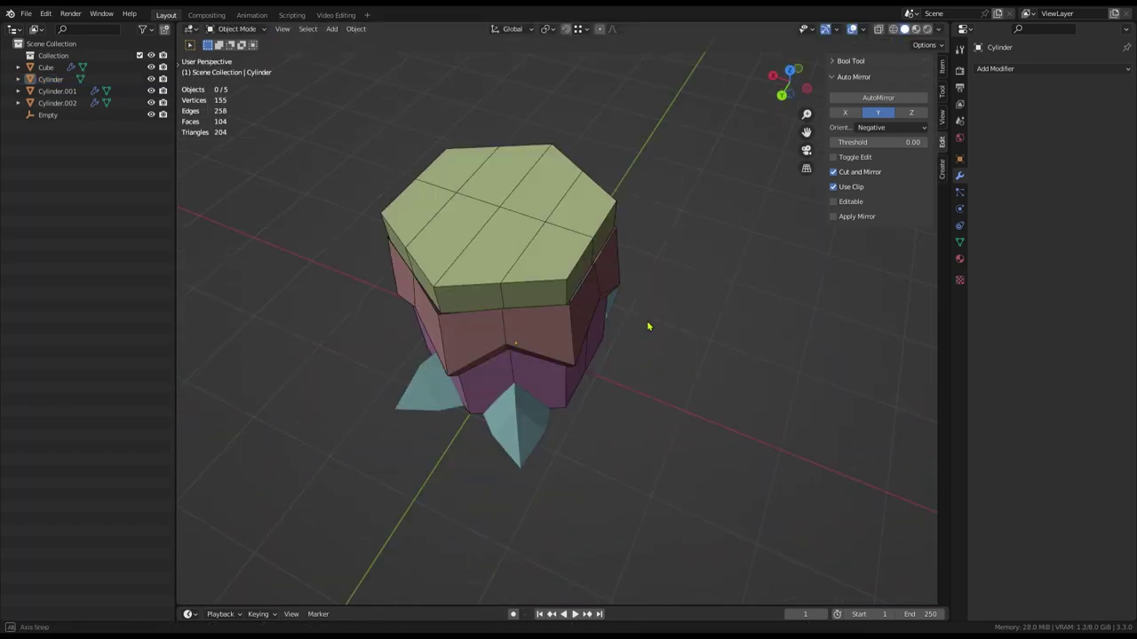
Scale all of Cylinder.001's vertices wider
{"action": "left_click", "coordinate": [57, 90]}
{"action": "key", "text": "Tab"}
{"action": "key", "text": "alt+z"}
{"action": "left_click_drag", "start_coordinate": [559, 305], "coordinate": [736, 405]}
{"action": "key", "text": "alt+z"}
{"action": "key", "text": "s"}
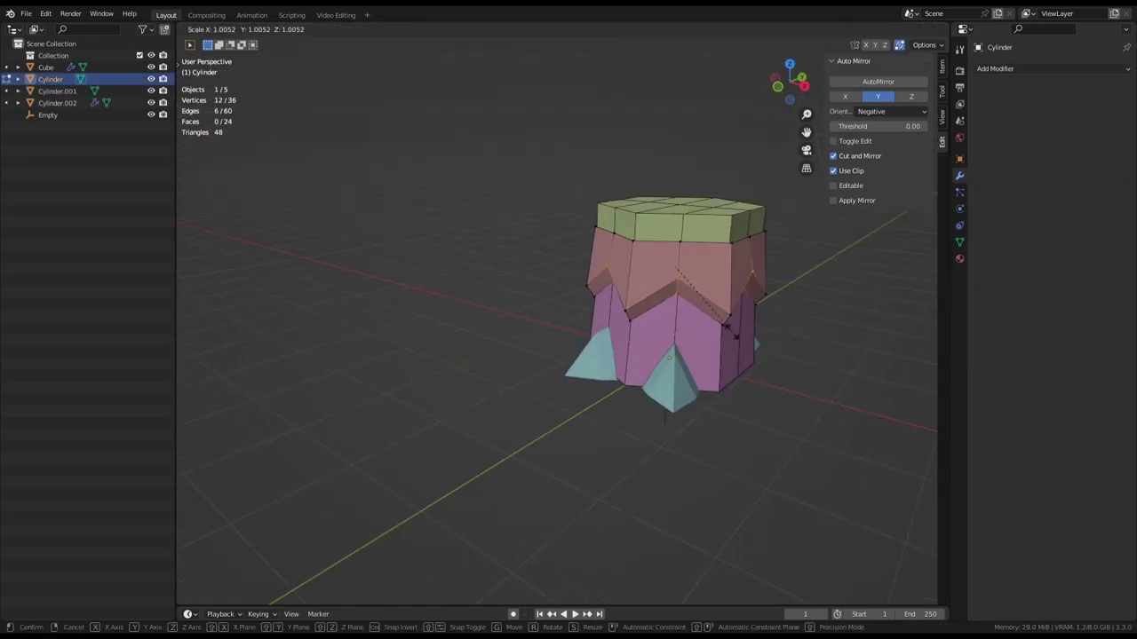
{"action": "left_click", "coordinate": [734, 334]}
{"action": "key", "text": "Tab"}
{"action": "mouse_move", "coordinate": [734, 334]}
{"action": "middle_mouse_down"}
{"action": "mouse_move", "coordinate": [681, 259]}
{"action": "mouse_move", "coordinate": [617, 277]}
{"action": "mouse_move", "coordinate": [675, 293]}
{"action": "middle_mouse_up"}
Isolate the zigzag band in local view and inset its top into a thick-walled ring
{"action": "left_click", "coordinate": [640, 266]}
{"action": "left_click", "coordinate": [50, 79]}
{"action": "key", "text": "Tab"}
{"action": "key", "text": "s"}
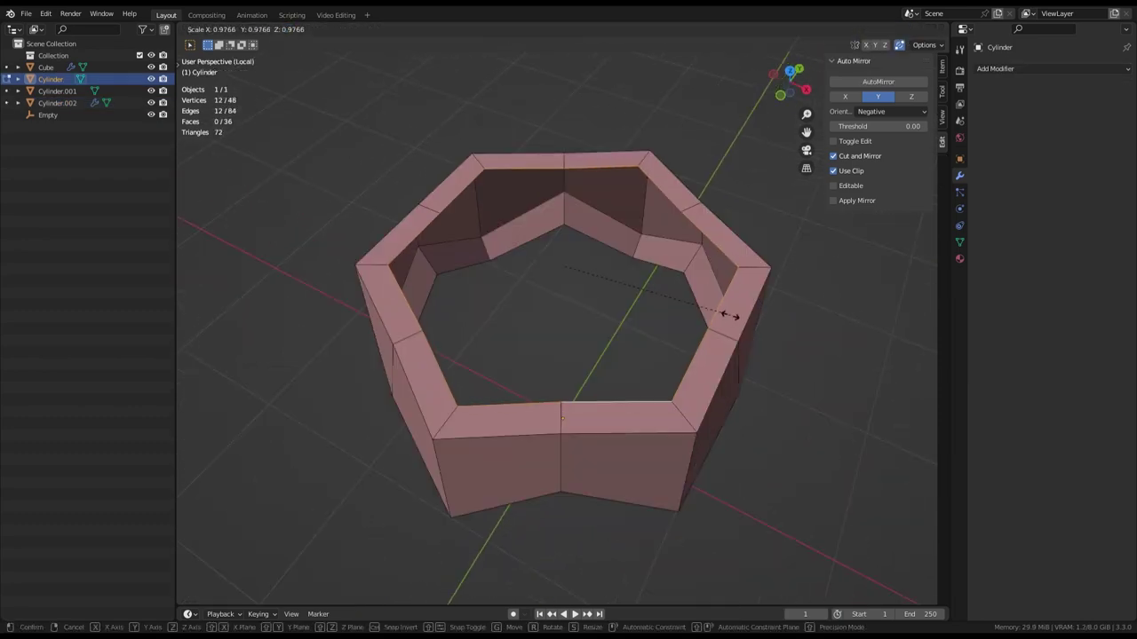
{"action": "left_click", "coordinate": [730, 315]}
{"action": "key", "text": "KP_Divide"}
{"action": "left_click", "coordinate": [707, 332]}
{"action": "key", "text": "KP_Divide"}
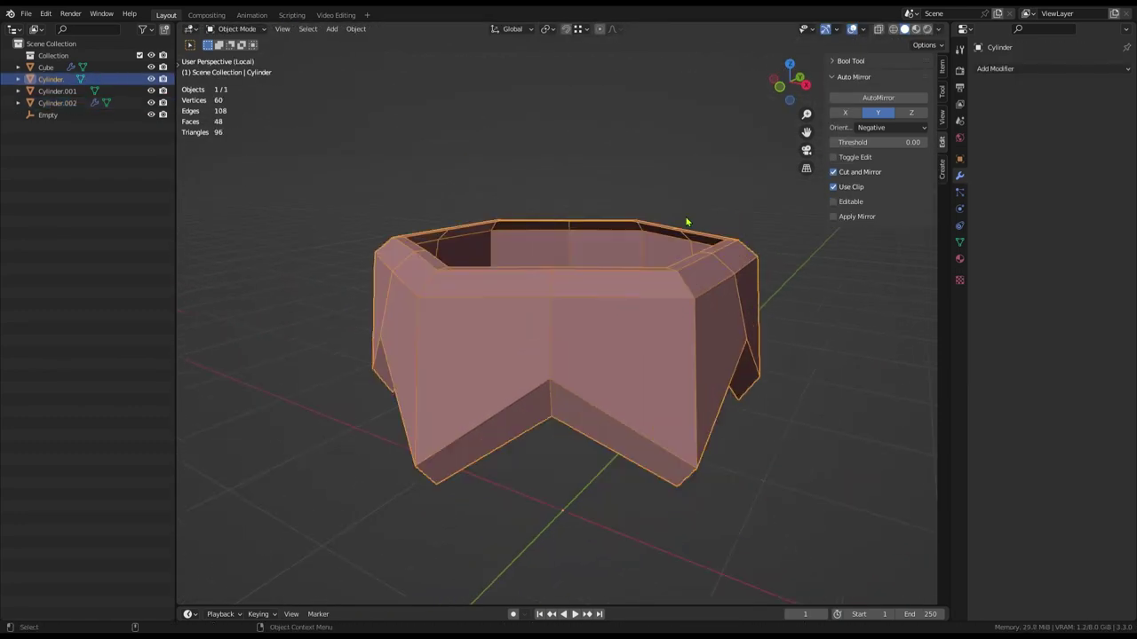
{"action": "mouse_move", "coordinate": [707, 332]}
{"action": "middle_mouse_down"}
{"action": "mouse_move", "coordinate": [643, 255]}
{"action": "mouse_move", "coordinate": [594, 332]}
{"action": "mouse_move", "coordinate": [649, 271]}
{"action": "mouse_move", "coordinate": [549, 252]}
{"action": "middle_mouse_up"}
{"action": "key", "text": "KP_Divide"}
{"action": "key", "text": "Tab"}
{"action": "left_click", "coordinate": [643, 255]}
Loop-cut the green top Cylinder.002 and scale its upper part
{"action": "left_click", "coordinate": [594, 332]}
{"action": "left_click", "coordinate": [587, 277]}
{"action": "key", "text": "Tab"}
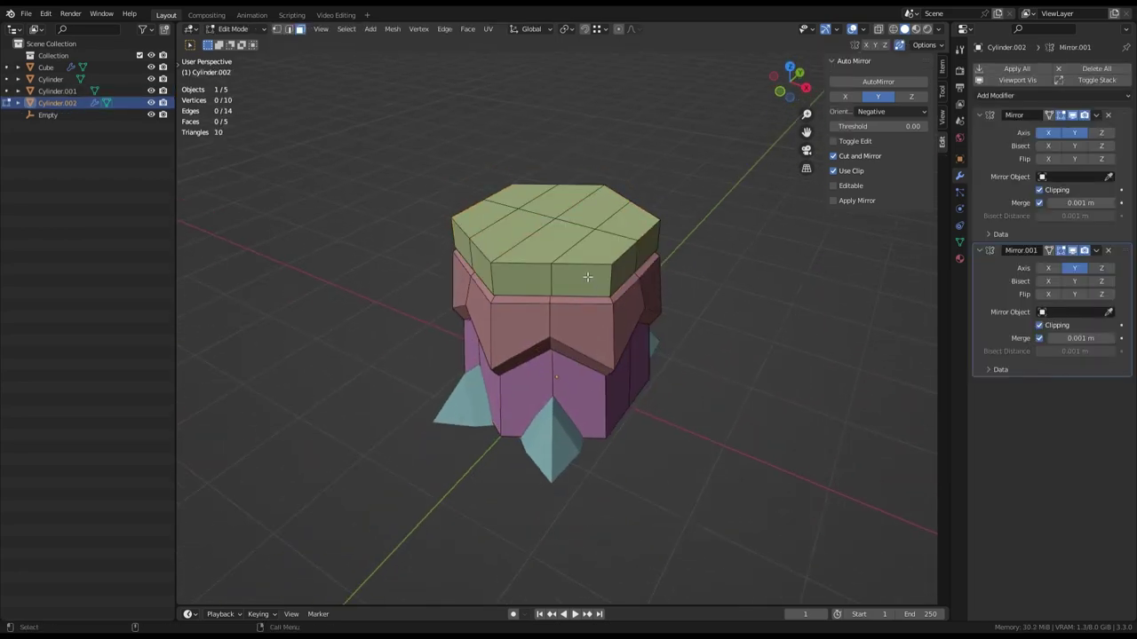
{"action": "key", "text": "Tab"}
{"action": "left_click", "coordinate": [637, 330]}
{"action": "mouse_move", "coordinate": [608, 397]}
{"action": "middle_mouse_down"}
{"action": "mouse_move", "coordinate": [637, 330]}
{"action": "mouse_move", "coordinate": [674, 172]}
{"action": "mouse_move", "coordinate": [631, 190]}
{"action": "mouse_move", "coordinate": [611, 229]}
{"action": "mouse_move", "coordinate": [655, 228]}
{"action": "mouse_move", "coordinate": [605, 369]}
{"action": "middle_mouse_up"}
{"action": "left_click", "coordinate": [657, 182]}
{"action": "left_click", "coordinate": [609, 249]}
{"action": "key", "text": "a"}
{"action": "key", "text": "s"}
{"action": "left_click", "coordinate": [635, 256]}
{"action": "key", "text": "Tab"}
Scale the top part slightly and select its top cap faces
{"action": "left_click", "coordinate": [657, 266]}
{"action": "mouse_move", "coordinate": [619, 324]}
{"action": "middle_mouse_down"}
{"action": "mouse_move", "coordinate": [635, 310]}
{"action": "mouse_move", "coordinate": [601, 307]}
{"action": "mouse_move", "coordinate": [641, 258]}
{"action": "mouse_move", "coordinate": [672, 308]}
{"action": "mouse_move", "coordinate": [640, 302]}
{"action": "mouse_move", "coordinate": [631, 317]}
{"action": "middle_mouse_up"}
{"action": "key", "text": "s"}
{"action": "left_click", "coordinate": [627, 279]}
{"action": "left_click", "coordinate": [601, 307], "text": "alt"}
{"action": "left_click", "coordinate": [672, 245]}
Extrude the top cap in place and shrink it into an inner ring
{"action": "key", "text": "e"}
{"action": "right_click", "coordinate": [672, 308]}
{"action": "key", "text": "s"}
{"action": "key", "text": "Tab"}
{"action": "key", "text": "alt+a"}
Separate the inner cap faces into a new liquid object, Cylinder.003
{"action": "left_click", "coordinate": [631, 317]}
{"action": "key", "text": "Tab"}
{"action": "key", "text": "p"}
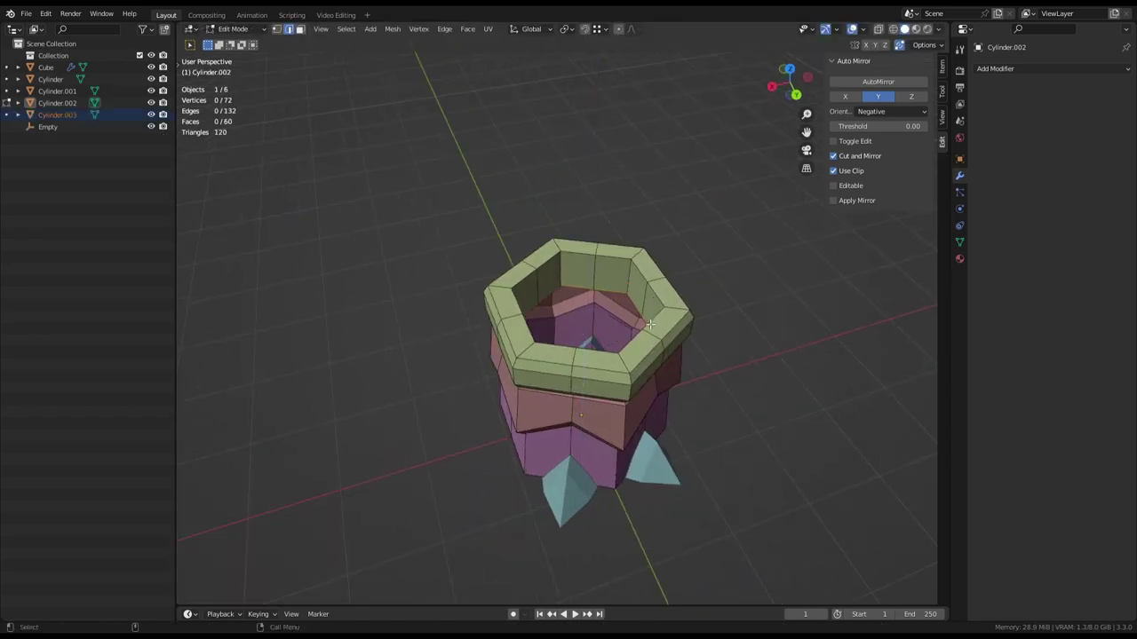
{"action": "left_click", "coordinate": [622, 315]}
{"action": "key", "text": "Tab"}
Raise the teal liquid surface along Z to sit just below the rim
{"action": "key", "text": "z"}
{"action": "left_click", "coordinate": [647, 311]}
{"action": "key", "text": "g"}
{"action": "key", "text": "z"}
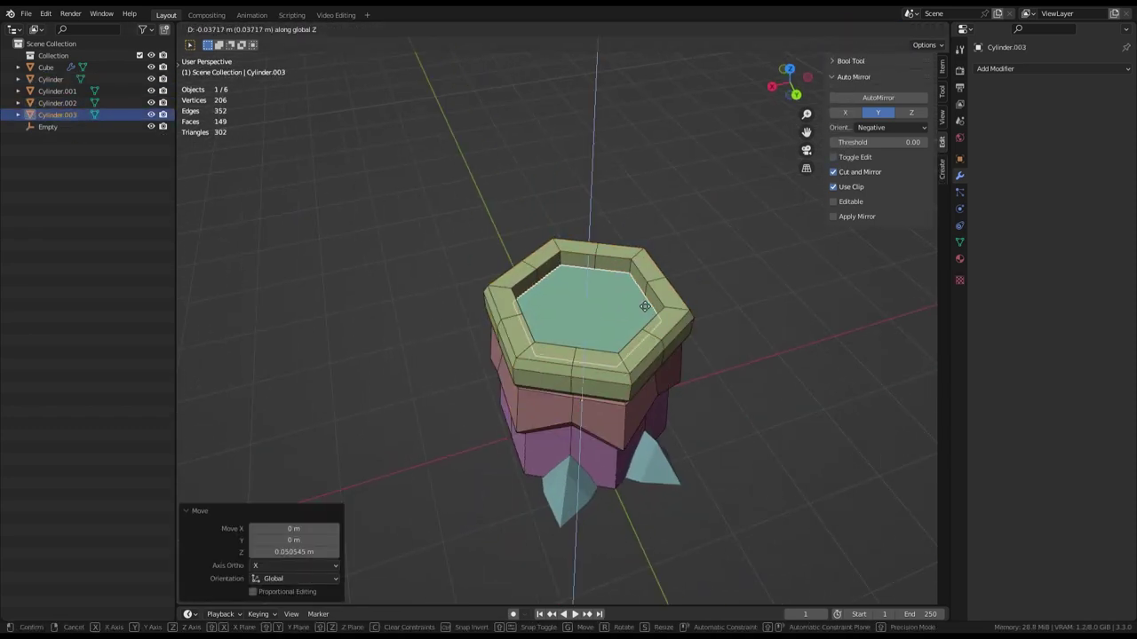
{"action": "middle_click_drag", "start_coordinate": [635, 325], "coordinate": [580, 281]}
{"action": "left_click", "coordinate": [654, 279]}
{"action": "key", "text": "Tab"}
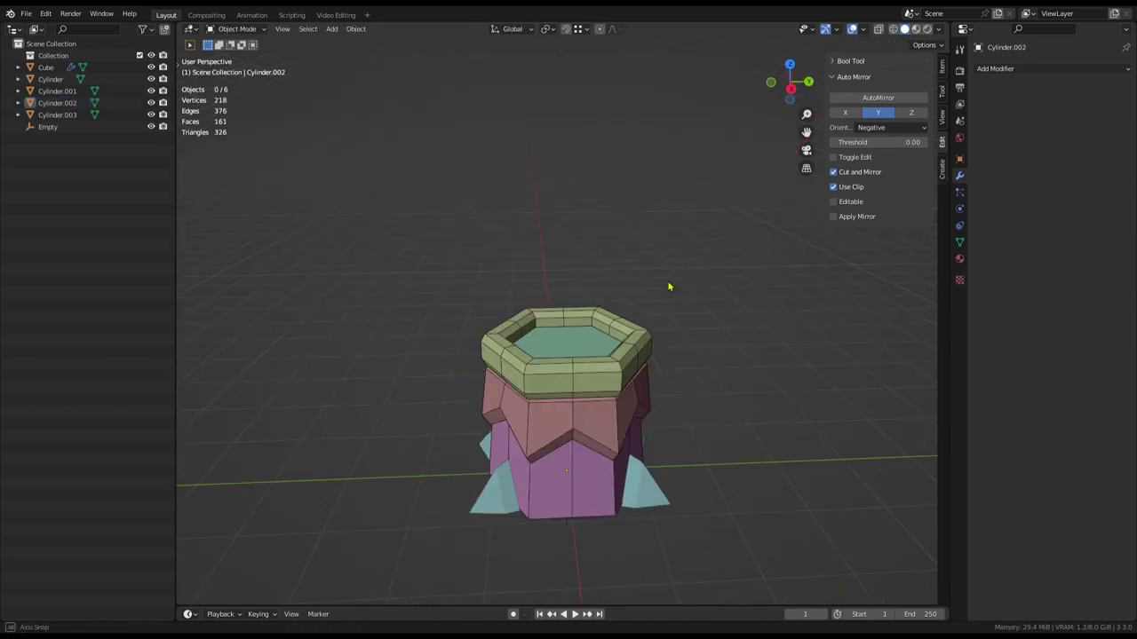
Select the three pot cylinders together, select all their mesh in Edit Mode, then return to Object Mode
{"action": "middle_click_drag", "start_coordinate": [669, 284], "coordinate": [599, 414]}
{"action": "left_click", "coordinate": [622, 300]}
{"action": "left_click", "coordinate": [560, 276], "text": "shift"}
{"action": "key", "text": "KP_1"}
{"action": "left_click", "coordinate": [654, 272], "text": "shift"}
{"action": "key", "text": "Tab"}
{"action": "mouse_move", "coordinate": [708, 329]}
{"action": "middle_mouse_down"}
{"action": "mouse_move", "coordinate": [637, 330]}
{"action": "mouse_move", "coordinate": [675, 317]}
{"action": "mouse_move", "coordinate": [578, 343]}
{"action": "middle_mouse_up"}
{"action": "key", "text": "KP_1"}
{"action": "key", "text": "a"}
{"action": "key", "text": "Tab"}
In Right Ortho view, add a Plane and merge its vertices at center into one point
{"action": "key", "text": "KP_3"}
{"action": "key", "text": "shift+a"}
{"action": "left_click", "coordinate": [728, 340]}
{"action": "key", "text": "Tab"}
{"action": "key", "text": "m"}
{"action": "left_click", "coordinate": [683, 322]}
With X-ray on, trace a 19-vertex crescent-shaped handle outline beside the pot
{"action": "key", "text": "g"}
{"action": "left_click", "coordinate": [630, 329]}
{"action": "scroll", "coordinate": [630, 330], "scroll_direction": "up", "scroll_amount": 2}
{"action": "key", "text": "alt+z"}
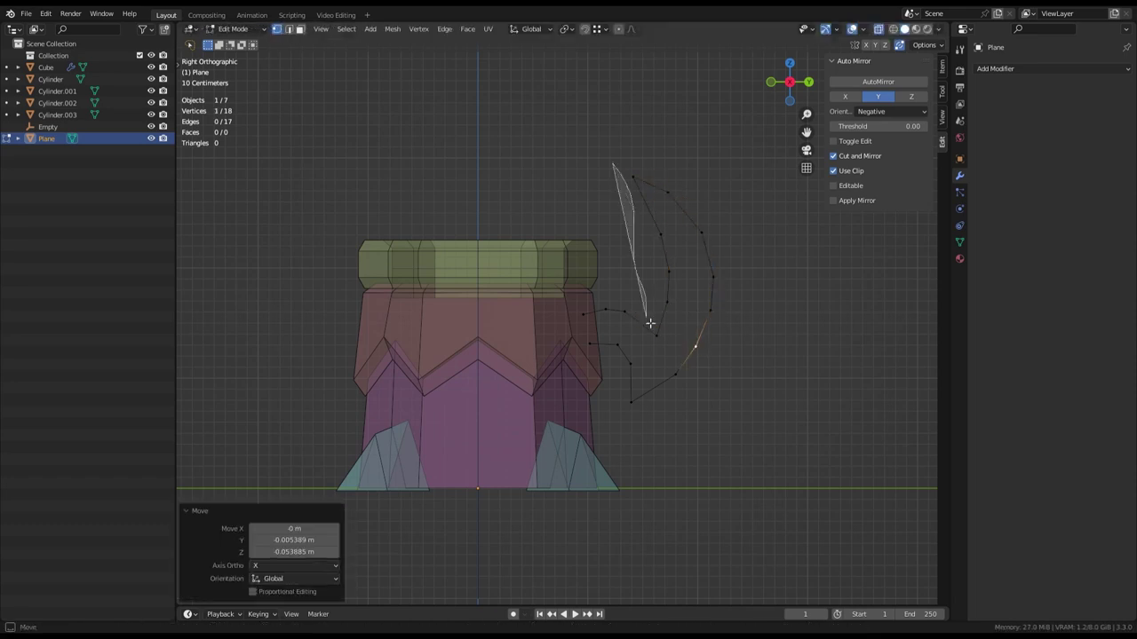
{"action": "key", "text": "Escape"}
{"action": "key", "text": "g"}
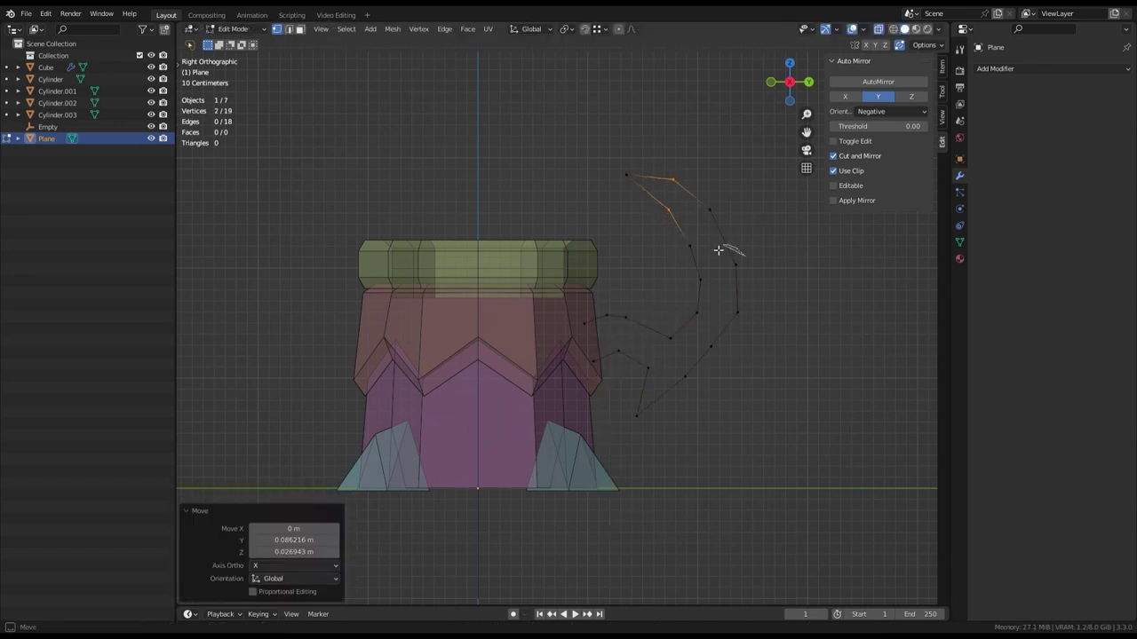
{"action": "left_click", "coordinate": [644, 413]}
{"action": "scroll", "coordinate": [657, 373], "scroll_direction": "down", "scroll_amount": 2}
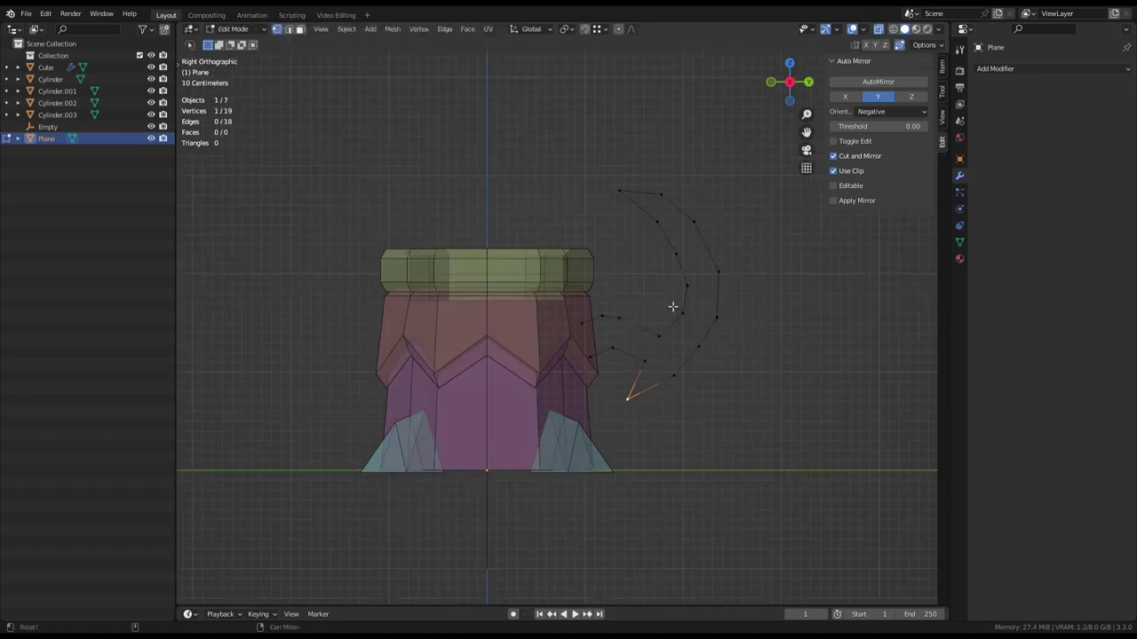
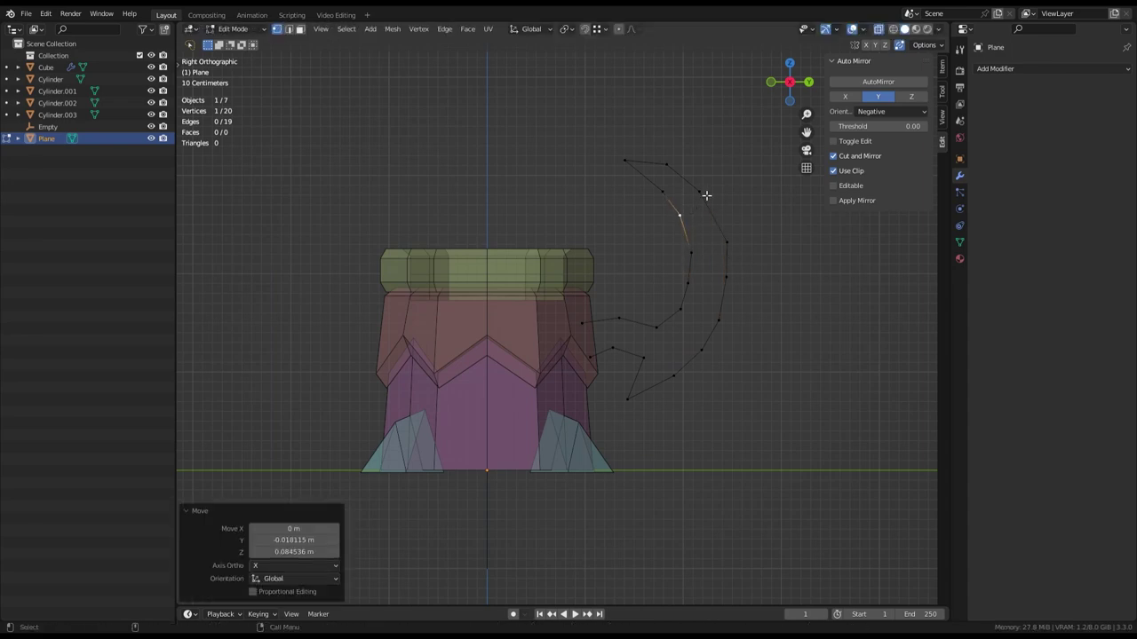
Fill the handle outline with faces from the right side view
{"action": "middle_click_drag", "start_coordinate": [730, 302], "coordinate": [686, 312]}
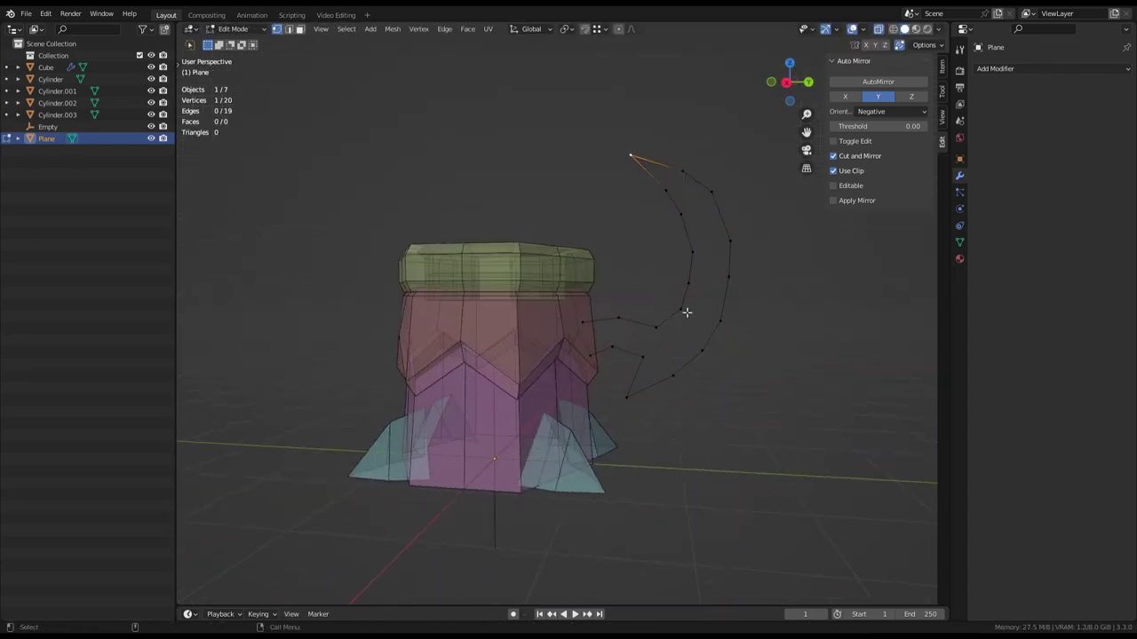
{"action": "key", "text": "KP_3"}
{"action": "left_click", "coordinate": [599, 360]}
{"action": "scroll", "coordinate": [625, 368], "scroll_direction": "up", "scroll_amount": 3}
{"action": "key", "text": "f"}
{"action": "key", "text": "f"}
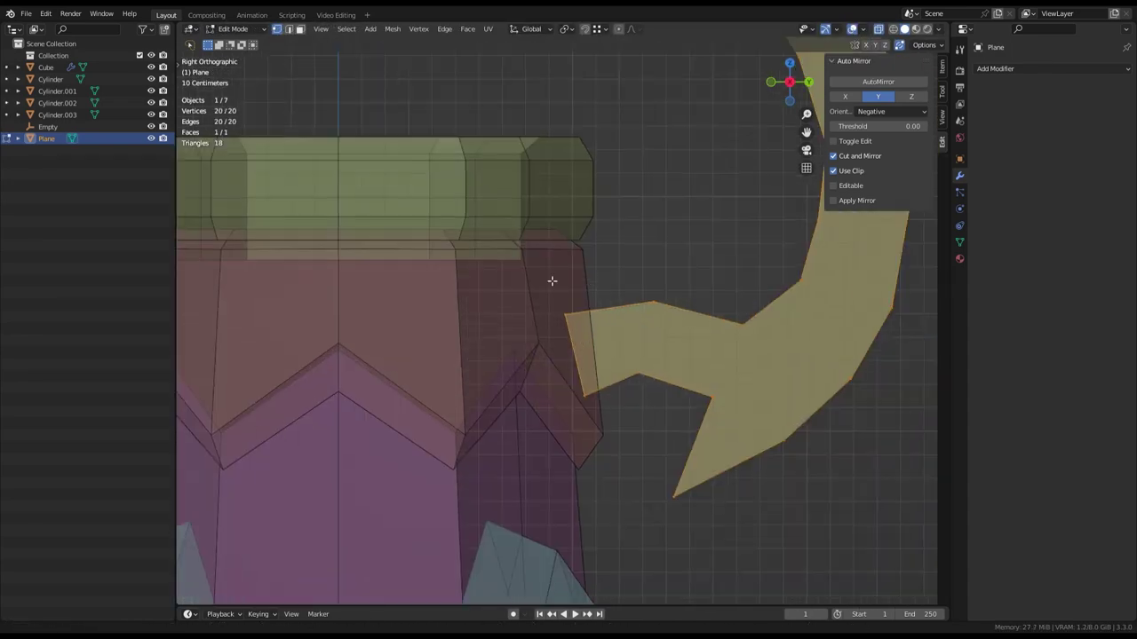
{"action": "key", "text": "f"}
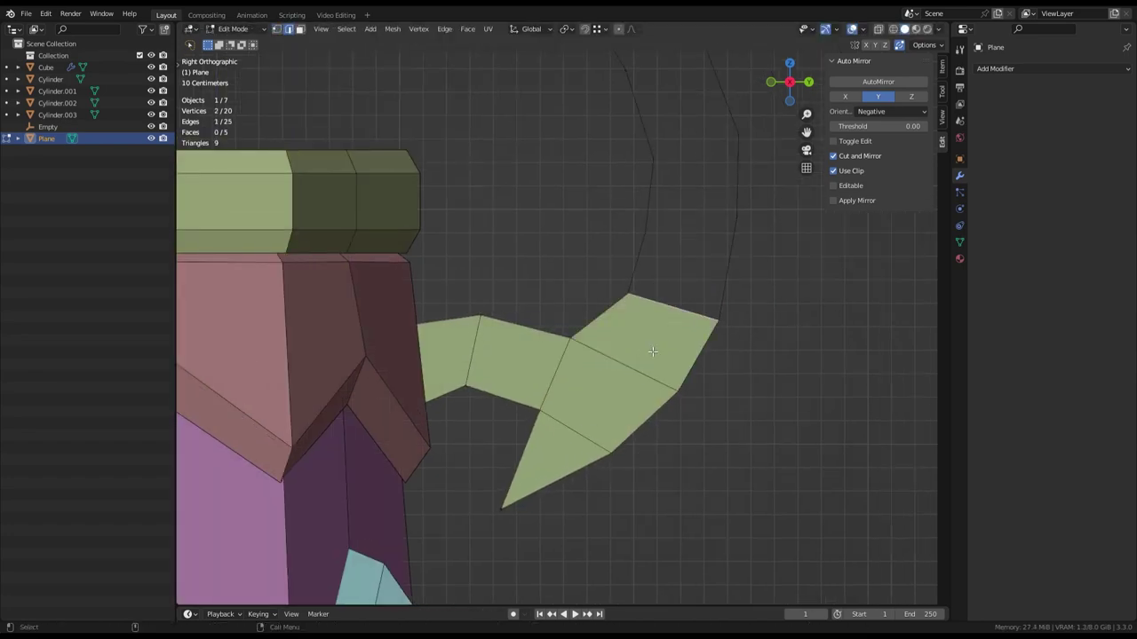
Adjust the filled handle geometry, then give the handle level-2 subdivision smoothing
{"action": "mouse_move", "coordinate": [567, 506]}
{"action": "middle_mouse_down"}
{"action": "mouse_move", "coordinate": [663, 434]}
{"action": "mouse_move", "coordinate": [658, 189]}
{"action": "middle_mouse_up"}
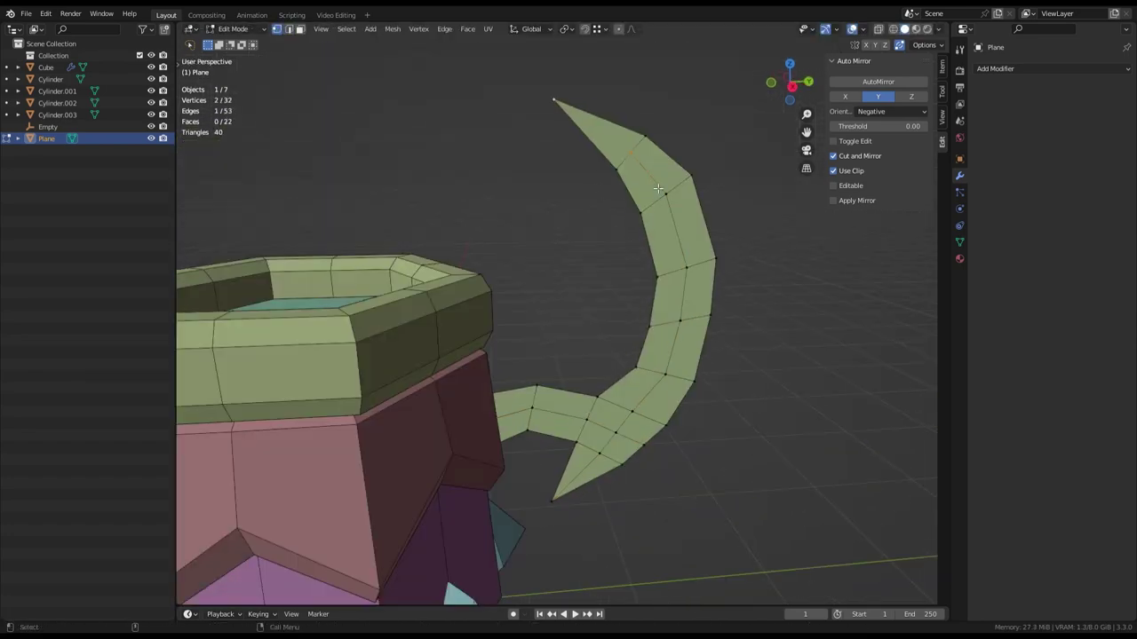
{"action": "mouse_move", "coordinate": [621, 355]}
{"action": "middle_mouse_down"}
{"action": "mouse_move", "coordinate": [654, 424]}
{"action": "mouse_move", "coordinate": [665, 373]}
{"action": "mouse_move", "coordinate": [612, 246]}
{"action": "mouse_move", "coordinate": [687, 328]}
{"action": "mouse_move", "coordinate": [507, 315]}
{"action": "middle_mouse_up"}
{"action": "left_click", "coordinate": [656, 415]}
{"action": "key", "text": "alt+z"}
{"action": "key", "text": "Tab"}
{"action": "key", "text": "alt+z"}
{"action": "key", "text": "ctrl+2"}
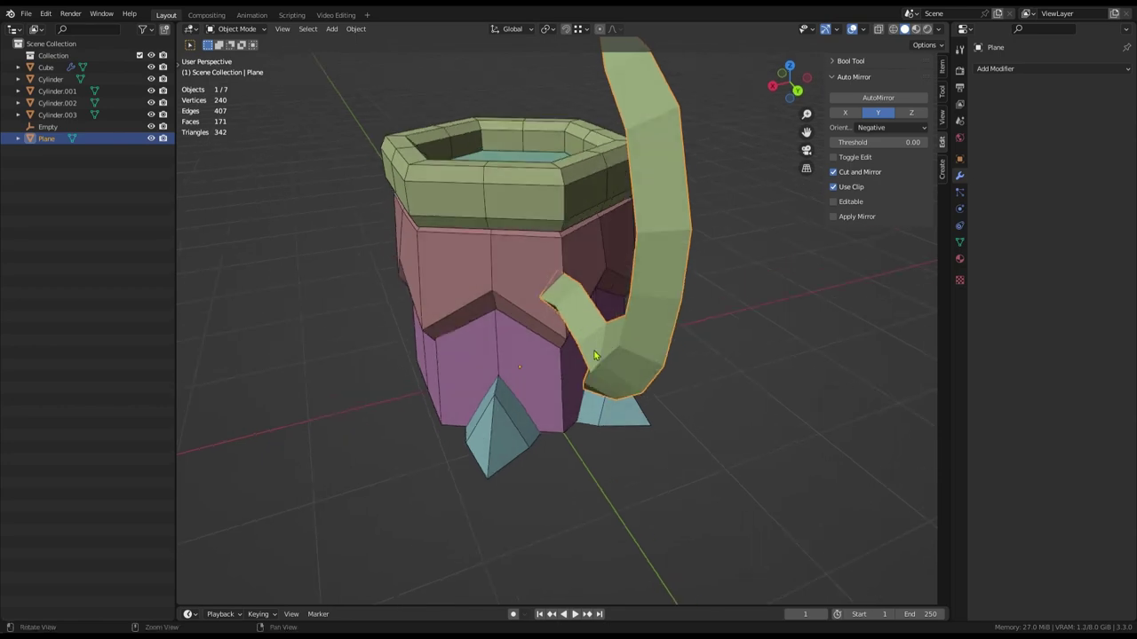
Add an X-axis Mirror modifier to the handle and reselect the handle mesh
{"action": "middle_click_drag", "start_coordinate": [595, 356], "coordinate": [693, 266]}
{"action": "left_click", "coordinate": [849, 112]}
{"action": "middle_click_drag", "start_coordinate": [604, 258], "coordinate": [599, 261]}
{"action": "right_click", "coordinate": [598, 262]}
{"action": "left_click", "coordinate": [622, 284]}
{"action": "middle_click_drag", "start_coordinate": [701, 251], "coordinate": [632, 308]}
{"action": "left_click", "coordinate": [633, 308]}
Pull the handle's base vertex -0.1164 m along Y so it meets the mug's side
{"action": "key", "text": "Tab"}
{"action": "key", "text": "alt+z"}
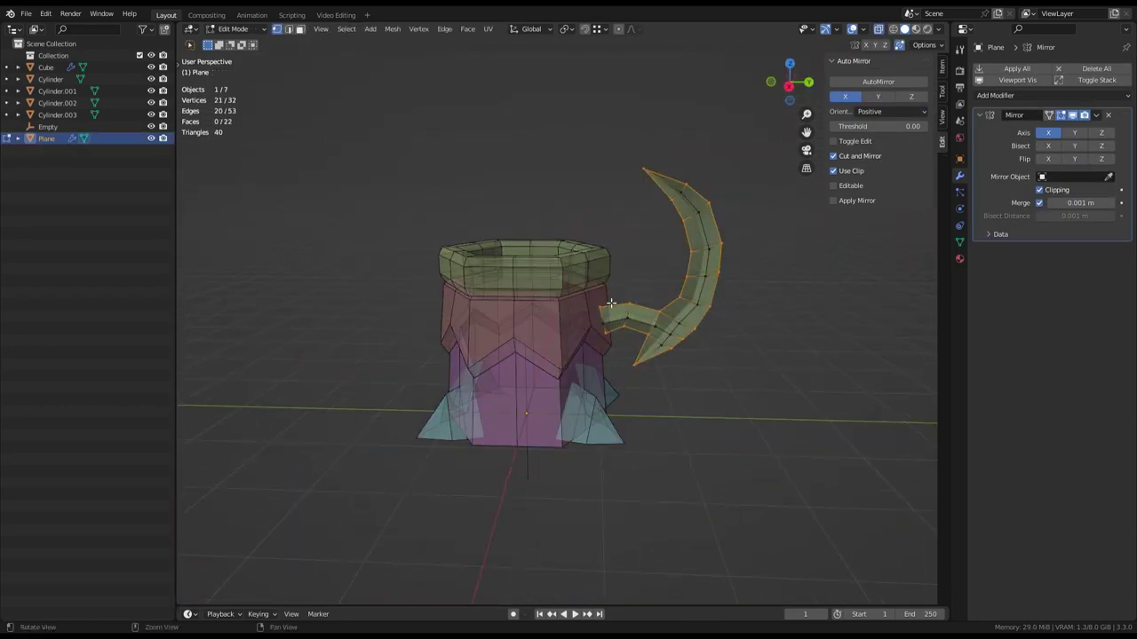
{"action": "key", "text": "KP_3"}
{"action": "left_click_drag", "start_coordinate": [718, 354], "coordinate": [720, 328]}
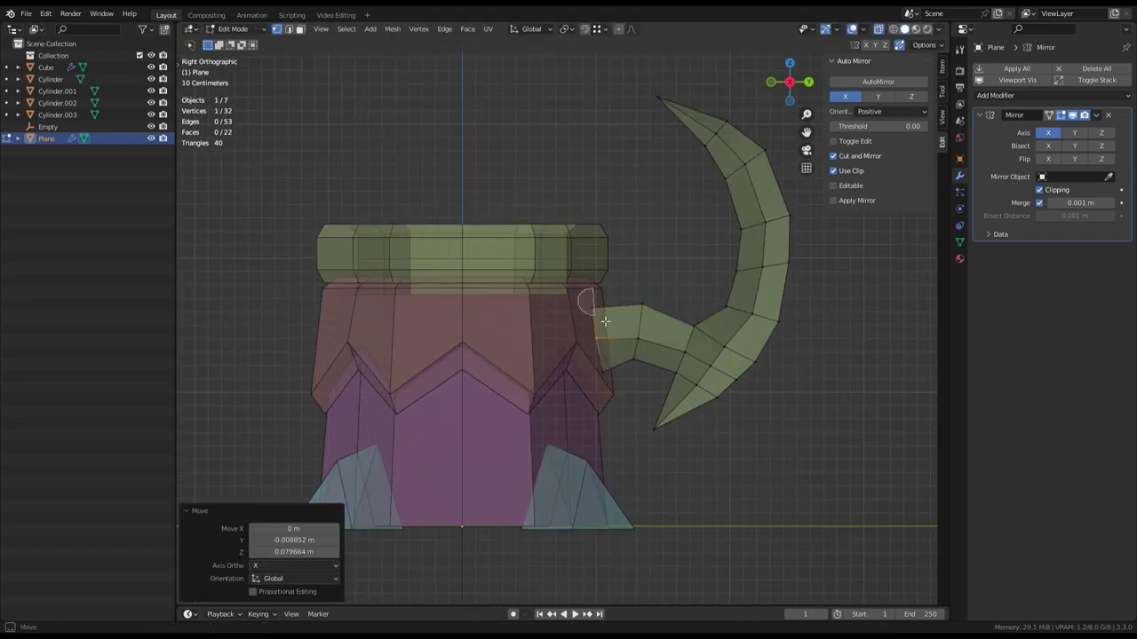
{"action": "key", "text": "Tab"}
{"action": "key", "text": "alt+z"}
{"action": "mouse_move", "coordinate": [601, 295]}
{"action": "middle_mouse_down"}
{"action": "mouse_move", "coordinate": [661, 312]}
{"action": "mouse_move", "coordinate": [650, 336]}
{"action": "middle_mouse_up"}
{"action": "key", "text": "KP_3"}
{"action": "scroll", "coordinate": [661, 312], "scroll_direction": "down", "scroll_amount": 2}
{"action": "left_click", "coordinate": [647, 339]}
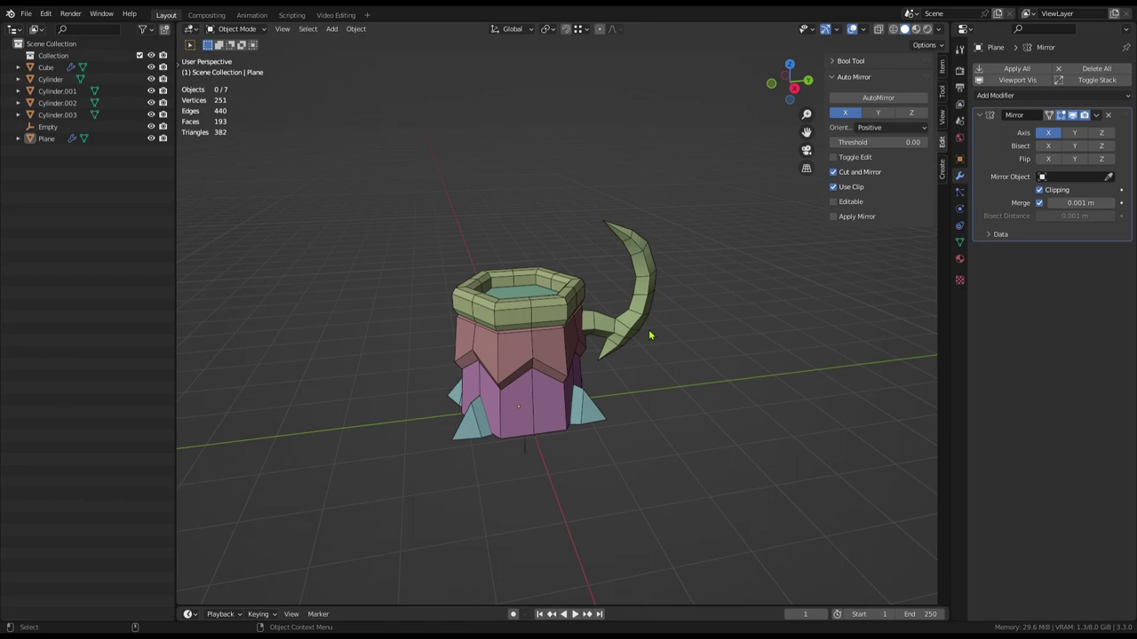
Draw an annotation arrow pointing at a cone spike on the mug's base
{"action": "left_click", "coordinate": [551, 382]}
{"action": "middle_click_drag", "start_coordinate": [551, 381], "coordinate": [971, 148]}
{"action": "mouse_move", "coordinate": [774, 334]}
{"action": "middle_mouse_down"}
{"action": "mouse_move", "coordinate": [692, 311]}
{"action": "mouse_move", "coordinate": [672, 320]}
{"action": "mouse_move", "coordinate": [651, 379]}
{"action": "mouse_move", "coordinate": [330, 208]}
{"action": "middle_mouse_up"}
{"action": "key", "text": "alt+a"}
{"action": "key", "text": "shift+a"}
{"action": "key", "text": "t"}
{"action": "left_click", "coordinate": [192, 197]}
{"action": "scroll", "coordinate": [557, 370], "scroll_direction": "up", "scroll_amount": 3}
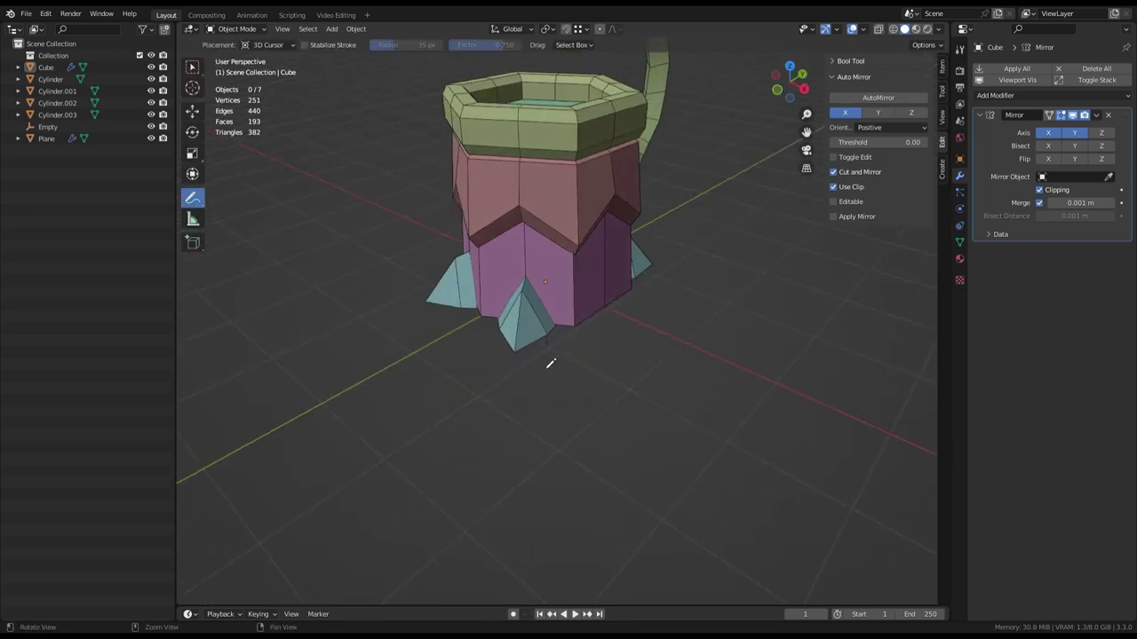
{"action": "middle_click_drag", "start_coordinate": [557, 369], "coordinate": [594, 421]}
{"action": "left_click_drag", "start_coordinate": [593, 421], "coordinate": [575, 378]}
Add a text object beside the arrow, move and rotate it, then delete it
{"action": "key", "text": "shift+a"}
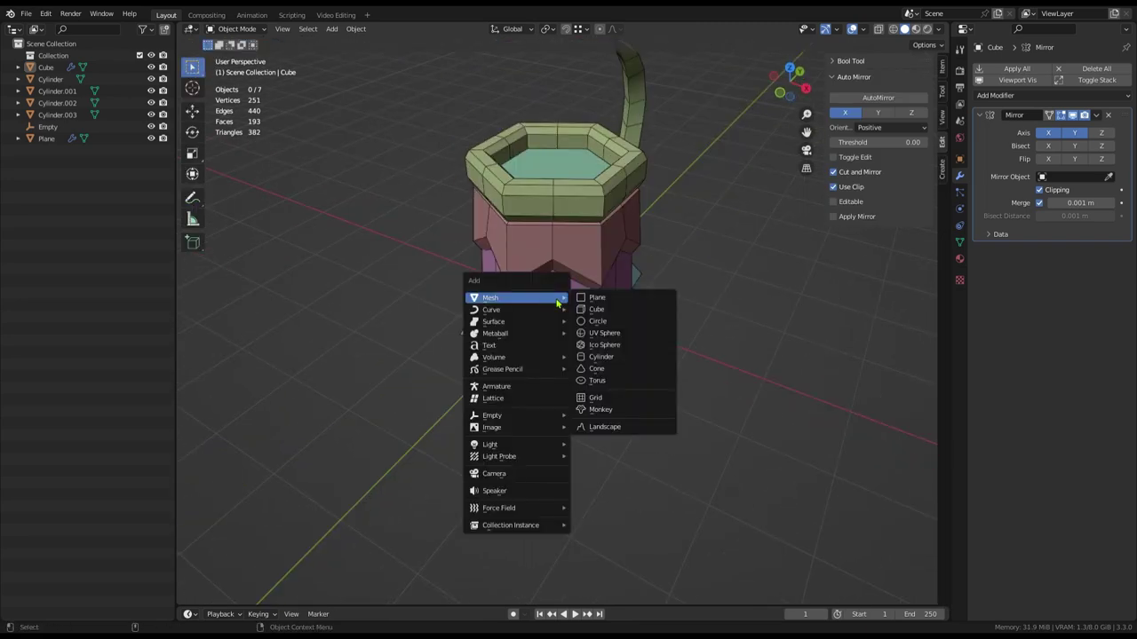
{"action": "left_click", "coordinate": [483, 355]}
{"action": "key", "text": "g"}
{"action": "left_click", "coordinate": [697, 400]}
{"action": "key", "text": "r"}
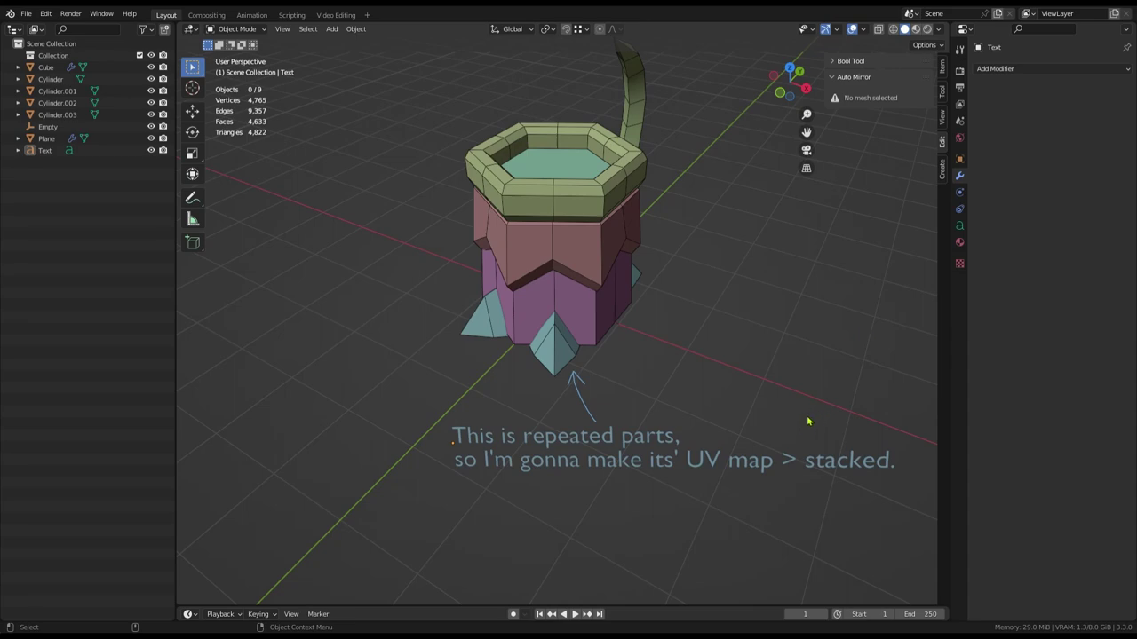
{"action": "left_click", "coordinate": [659, 431]}
{"action": "key", "text": "Delete"}
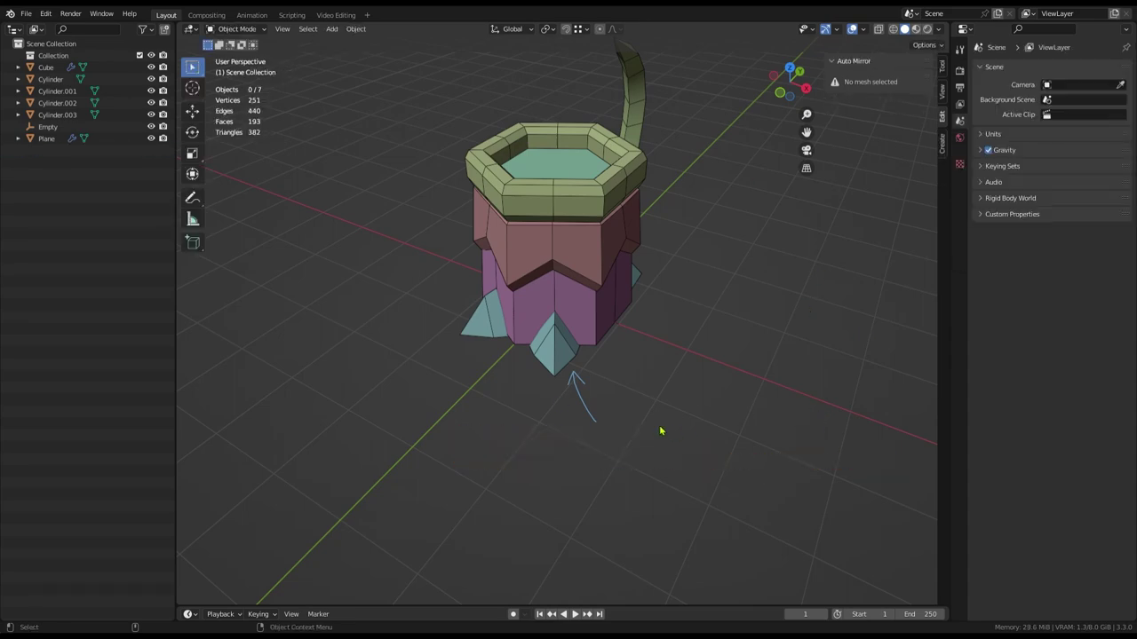
Confirm the pending vertex move and select the mug body for editing
{"action": "key", "text": "w"}
{"action": "left_click", "coordinate": [648, 399]}
{"action": "scroll", "coordinate": [610, 367], "scroll_direction": "up", "scroll_amount": 5}
{"action": "mouse_move", "coordinate": [648, 399]}
{"action": "middle_mouse_down"}
{"action": "mouse_move", "coordinate": [609, 367]}
{"action": "mouse_move", "coordinate": [639, 355]}
{"action": "mouse_move", "coordinate": [597, 299]}
{"action": "mouse_move", "coordinate": [656, 357]}
{"action": "mouse_move", "coordinate": [661, 346]}
{"action": "mouse_move", "coordinate": [613, 269]}
{"action": "mouse_move", "coordinate": [731, 374]}
{"action": "mouse_move", "coordinate": [613, 509]}
{"action": "middle_mouse_up"}
{"action": "left_click", "coordinate": [609, 353]}
{"action": "scroll", "coordinate": [609, 354], "scroll_direction": "down", "scroll_amount": 4}
{"action": "key", "text": "Tab"}
{"action": "left_click", "coordinate": [596, 300]}
{"action": "key", "text": "Tab"}
Scale up the green rim ring
{"action": "left_click", "coordinate": [661, 346]}
{"action": "key", "text": "Tab"}
{"action": "key", "text": "s"}
{"action": "left_click", "coordinate": [653, 334]}
Extrude the rim's inner ring in local view and scale it along Z to deepen the lip
{"action": "key", "text": "Tab"}
{"action": "key", "text": "KP_Divide"}
{"action": "middle_click_drag", "start_coordinate": [639, 332], "coordinate": [525, 257]}
{"action": "left_click", "coordinate": [573, 270], "text": "alt+shift"}
{"action": "key", "text": "f"}
{"action": "key", "text": "s"}
{"action": "key", "text": "z"}
{"action": "left_click", "coordinate": [599, 253]}
{"action": "key", "text": "Tab"}
{"action": "key", "text": "KP_Divide"}
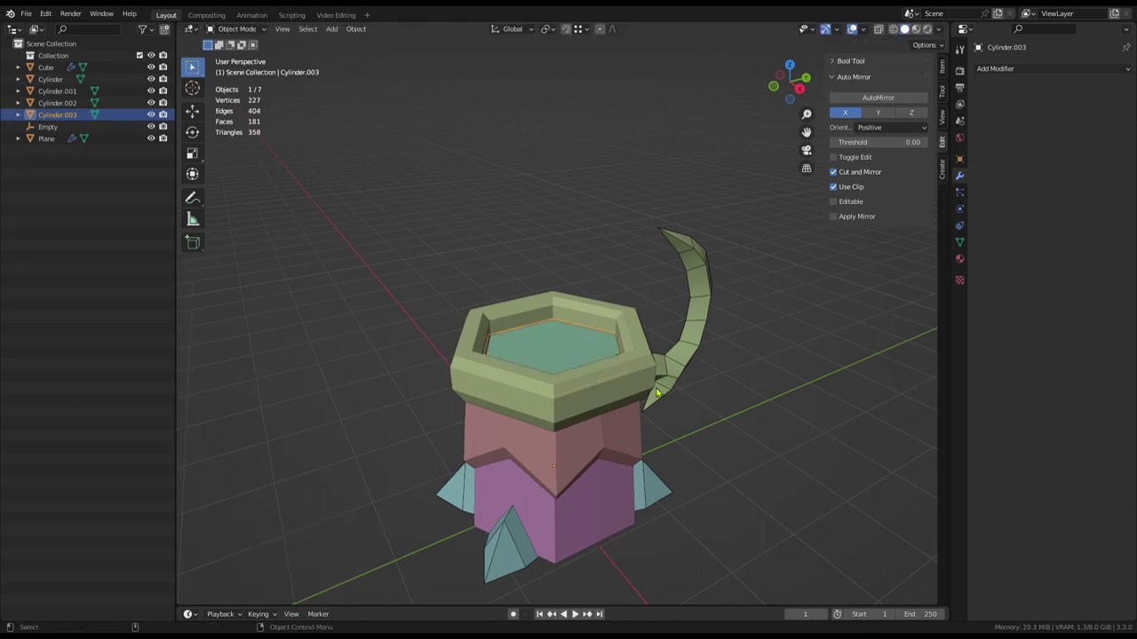
Select Cylinder.003 and bring up its mesh data settings
{"action": "scroll", "coordinate": [661, 391], "scroll_direction": "down", "scroll_amount": 3}
{"action": "key", "text": "Tab"}
{"action": "key", "text": "a"}
{"action": "left_click", "coordinate": [647, 276]}
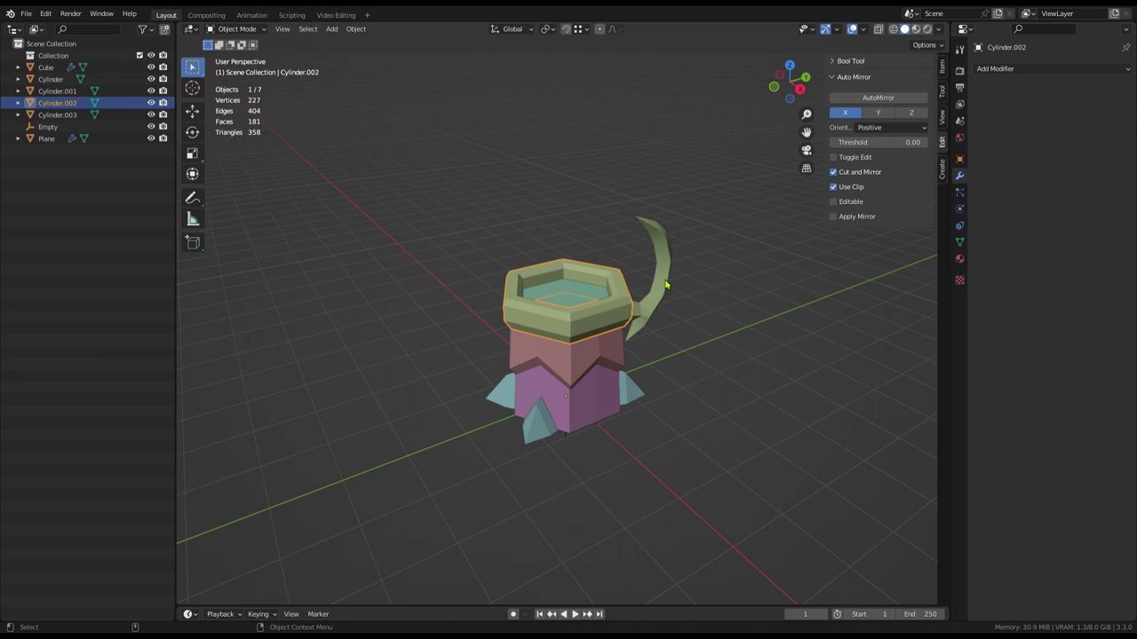
{"action": "left_click", "coordinate": [577, 300]}
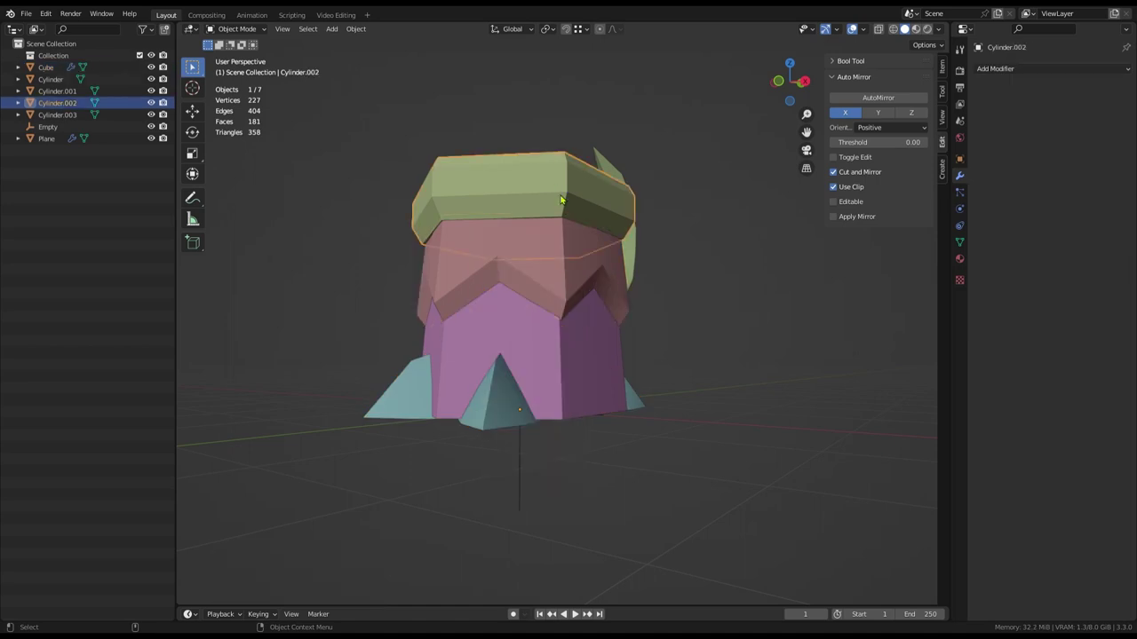
{"action": "left_click", "coordinate": [958, 245]}
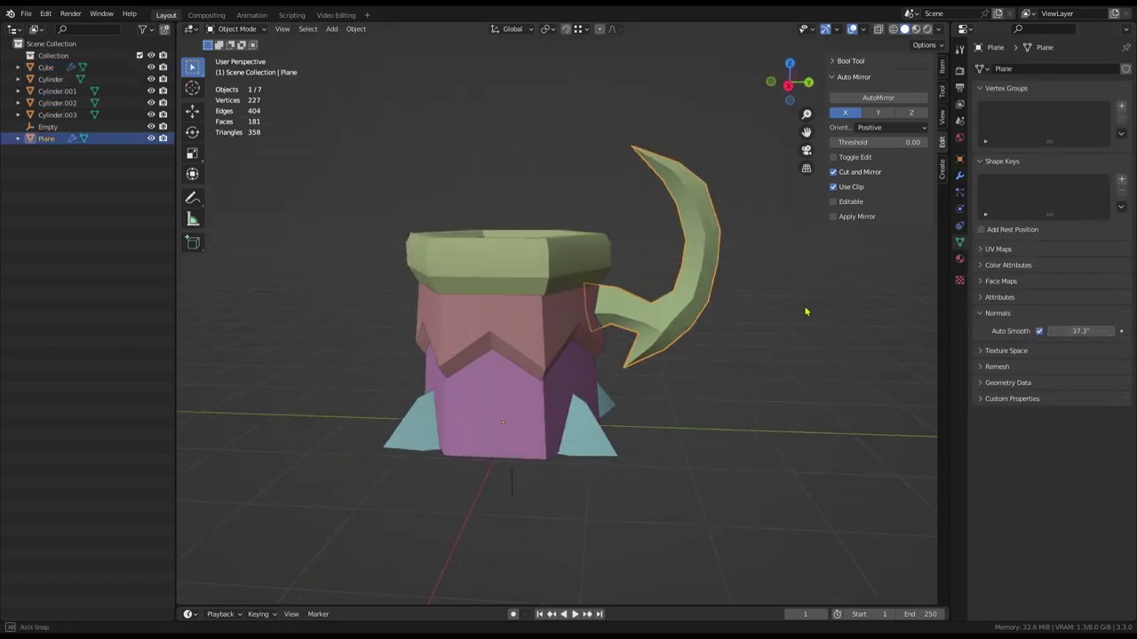
Apply the Mirror modifier on the handle
{"action": "middle_click_drag", "start_coordinate": [805, 312], "coordinate": [716, 325]}
{"action": "left_click", "coordinate": [546, 298]}
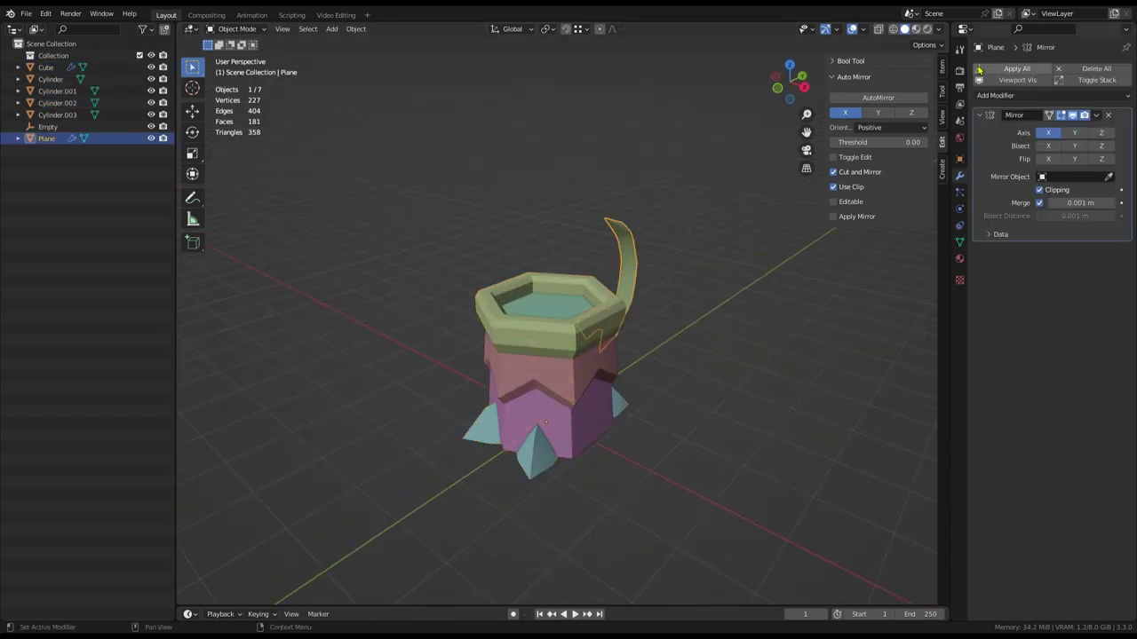
{"action": "left_click", "coordinate": [978, 69]}
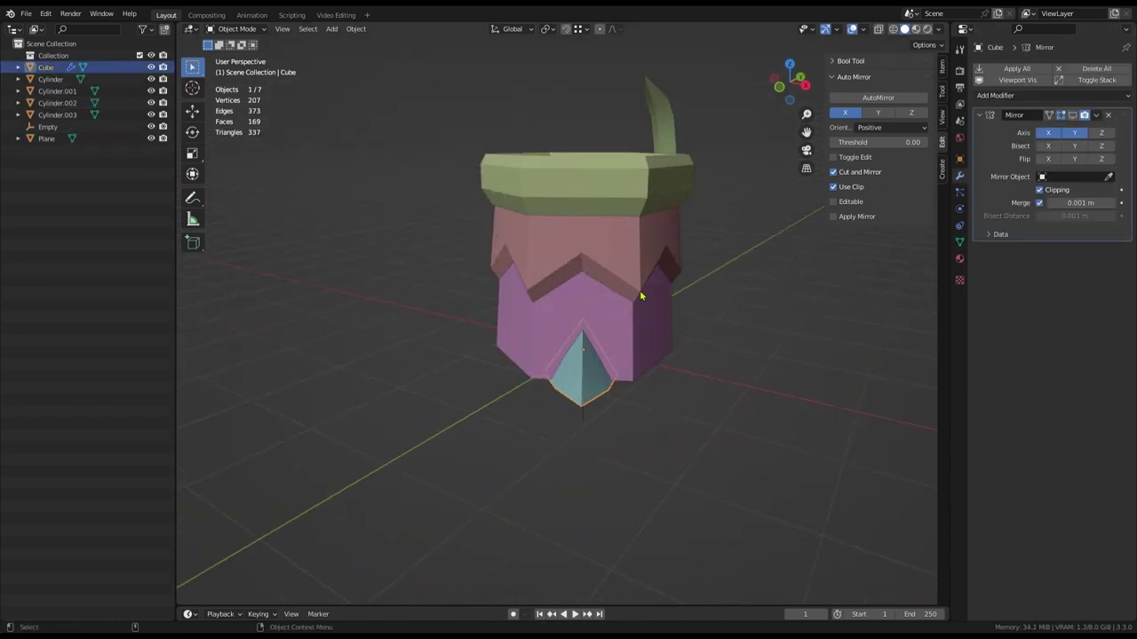
Enlarge the lower timeline area and turn it into an Image Editor
{"action": "left_click_drag", "start_coordinate": [568, 606], "coordinate": [568, 325]}
{"action": "left_click", "coordinate": [169, 331]}
{"action": "left_click", "coordinate": [215, 436]}
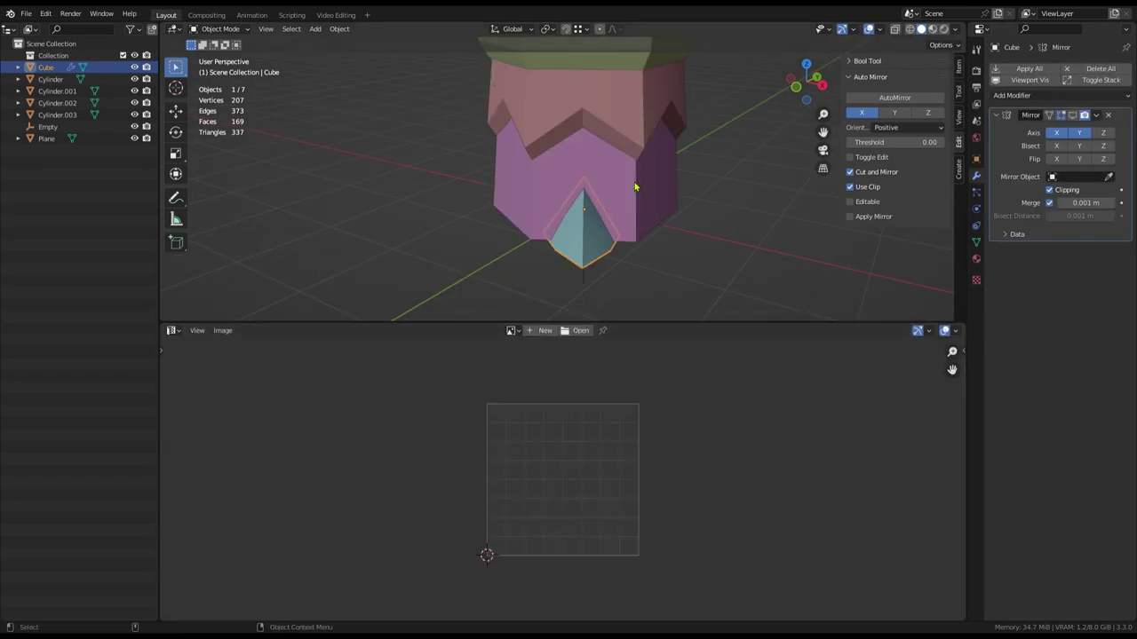
UV-unwrap the cone spike in isolated local view
{"action": "key", "text": "Tab"}
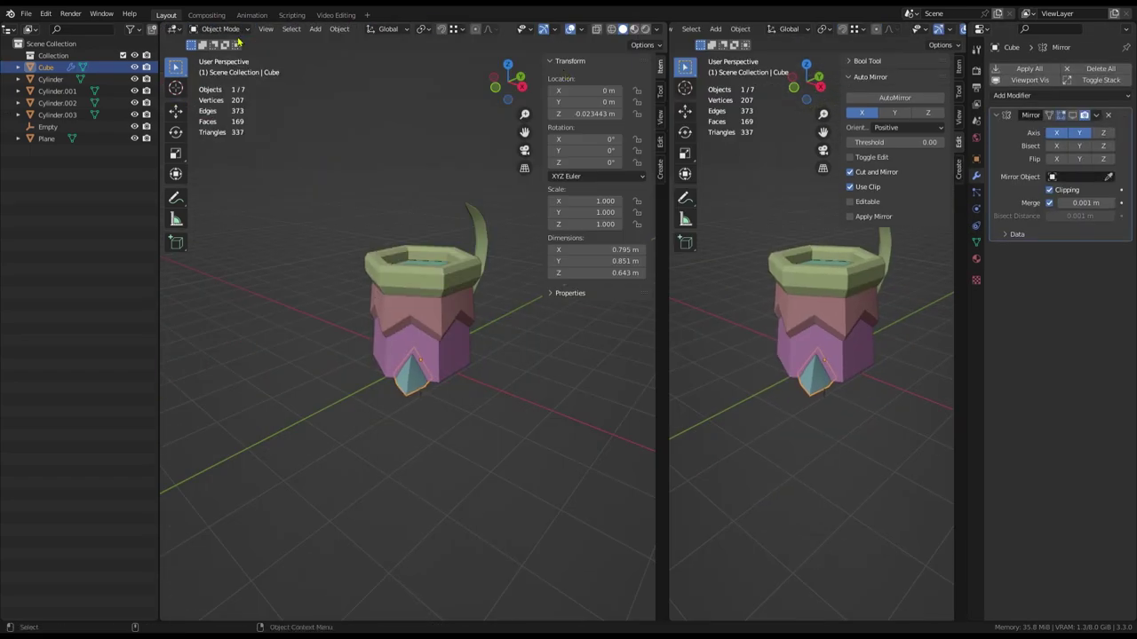
{"action": "middle_click_drag", "start_coordinate": [734, 411], "coordinate": [723, 195]}
{"action": "key", "text": "KP_Divide"}
{"action": "key", "text": "Tab"}
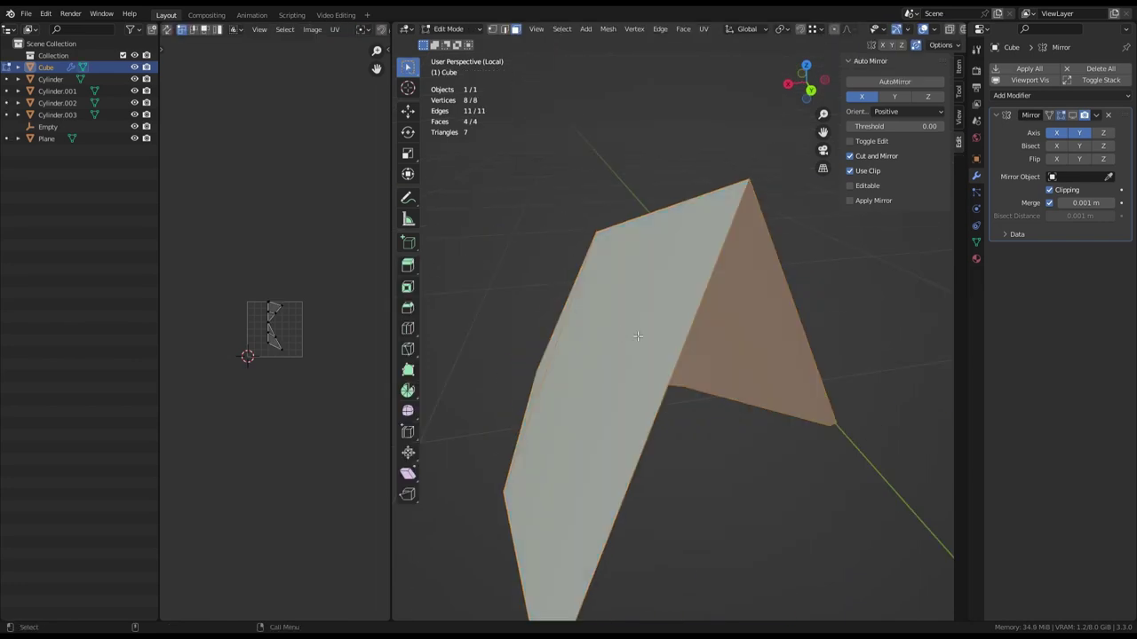
{"action": "key", "text": "u"}
{"action": "left_click", "coordinate": [710, 341]}
{"action": "key", "text": "Tab"}
{"action": "key", "text": "KP_Divide"}
Isolate Cylinder.001 for editing and reposition its UV islands
{"action": "left_click", "coordinate": [778, 337]}
{"action": "key", "text": "KP_Divide"}
{"action": "key", "text": "Tab"}
{"action": "left_click", "coordinate": [296, 365]}
{"action": "key", "text": "Tab"}
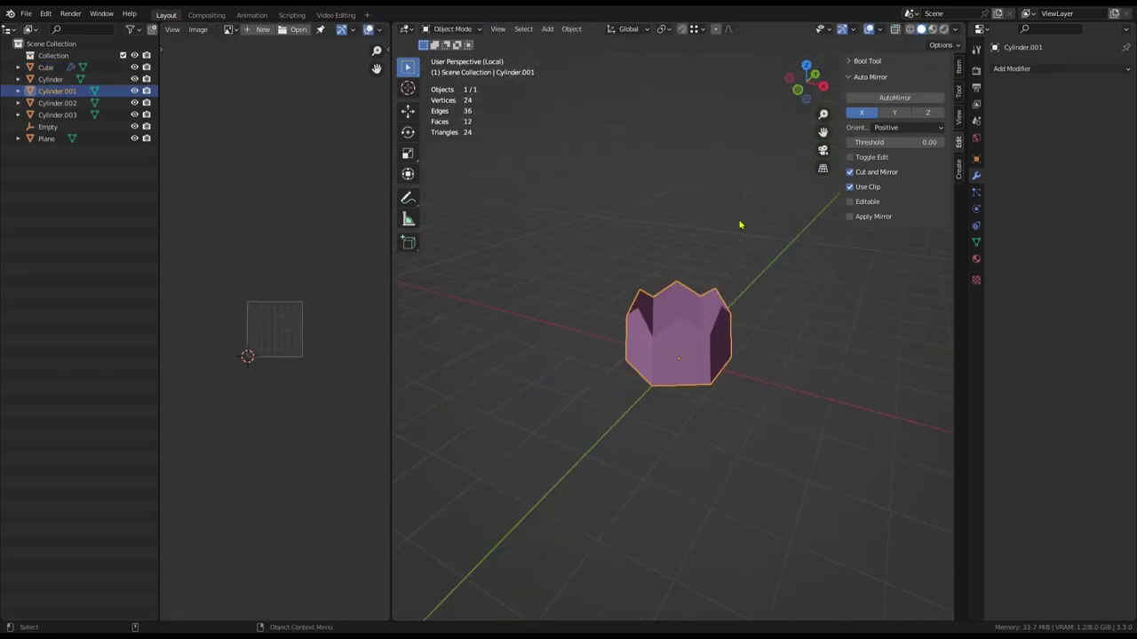
Select the liquid surface and green rim pieces and unwrap the rim into UV islands
{"action": "left_click", "coordinate": [51, 79]}
{"action": "key", "text": "Tab"}
{"action": "key", "text": "Tab"}
{"action": "key", "text": "KP_Divide"}
{"action": "left_click", "coordinate": [701, 294]}
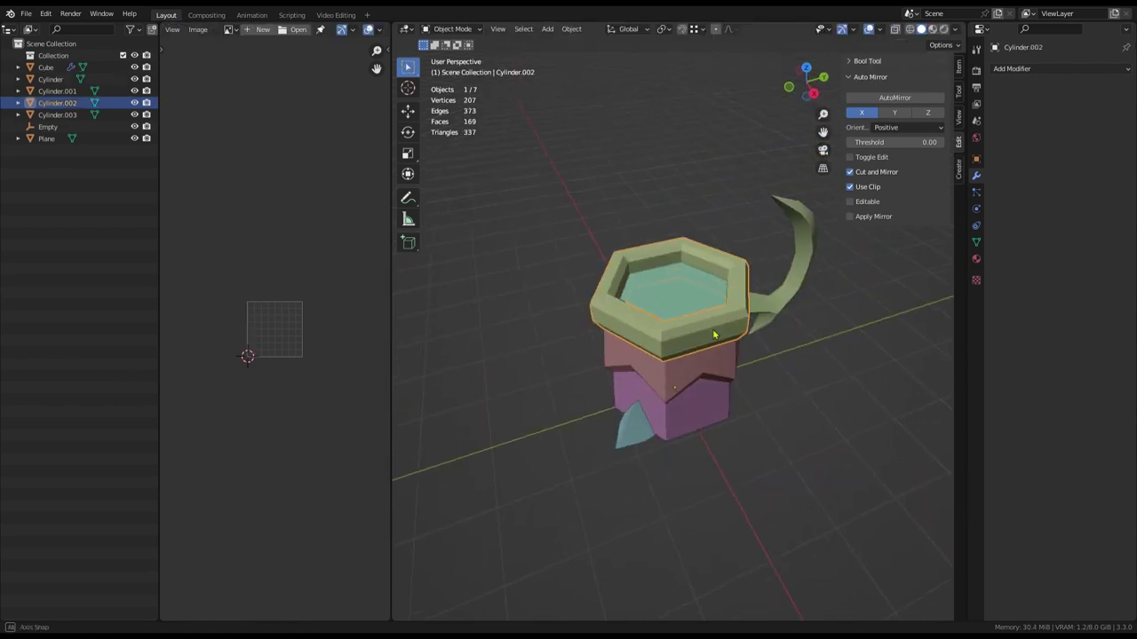
{"action": "left_click", "coordinate": [701, 294]}
{"action": "key", "text": "Tab"}
{"action": "key", "text": "Tab"}
{"action": "left_click", "coordinate": [723, 293]}
{"action": "key", "text": "Tab"}
{"action": "key", "text": "u"}
{"action": "left_click", "coordinate": [717, 294]}
{"action": "key", "text": "Tab"}
{"action": "left_click", "coordinate": [718, 329]}
{"action": "key", "text": "Tab"}
Move on to the rim and body cylinder pieces, selecting their geometry for unwrapping
{"action": "middle_click_drag", "start_coordinate": [718, 330], "coordinate": [736, 238]}
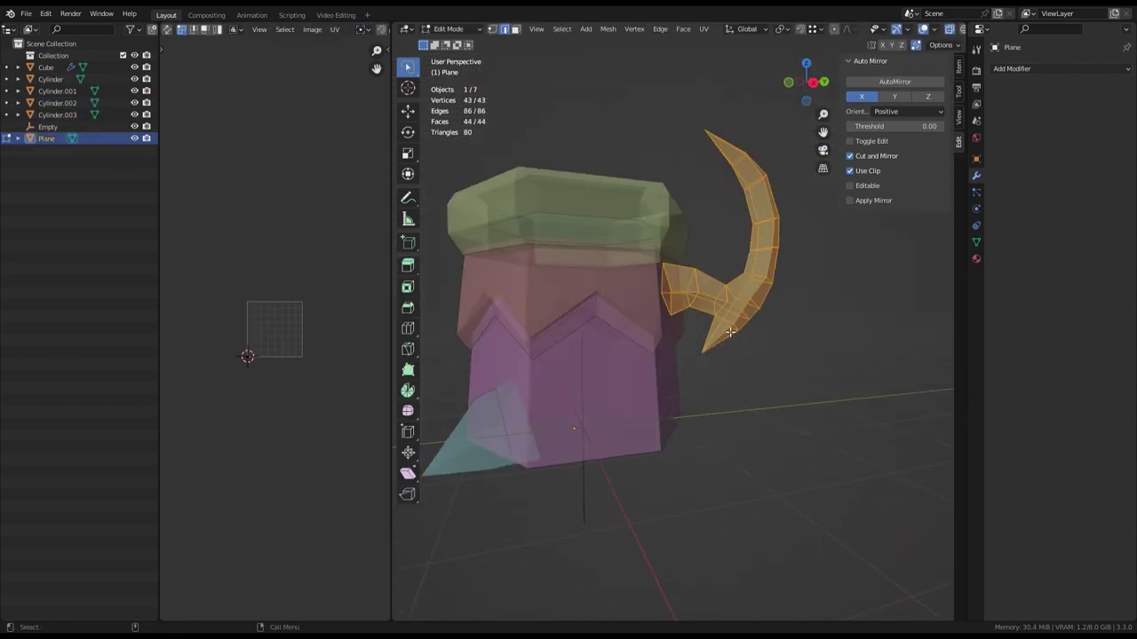
{"action": "key", "text": "Tab"}
{"action": "left_click", "coordinate": [657, 222]}
{"action": "key", "text": "Tab"}
{"action": "key", "text": "Tab"}
{"action": "left_click", "coordinate": [654, 398]}
Select the whole handle and unwrap it into UV islands
{"action": "key", "text": "Tab"}
{"action": "key", "text": "Tab"}
{"action": "left_click", "coordinate": [698, 300]}
{"action": "key", "text": "Tab"}
{"action": "mouse_move", "coordinate": [698, 299]}
{"action": "middle_mouse_down"}
{"action": "mouse_move", "coordinate": [773, 297]}
{"action": "mouse_move", "coordinate": [686, 314]}
{"action": "mouse_move", "coordinate": [736, 294]}
{"action": "middle_mouse_up"}
{"action": "key", "text": "a"}
{"action": "key", "text": "u"}
{"action": "left_click", "coordinate": [736, 294]}
Select every mug part and edit them together to view their combined UVs
{"action": "key", "text": "Tab"}
{"action": "key", "text": "a"}
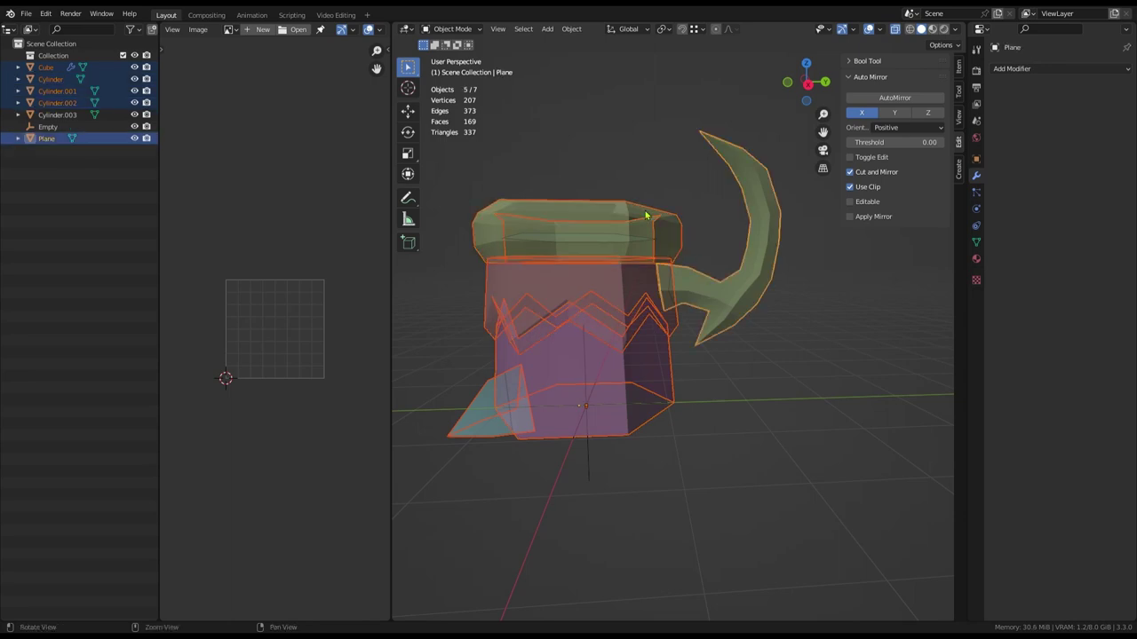
{"action": "key", "text": "Tab"}
{"action": "middle_click_drag", "start_coordinate": [442, 311], "coordinate": [497, 266]}
{"action": "key", "text": "a"}
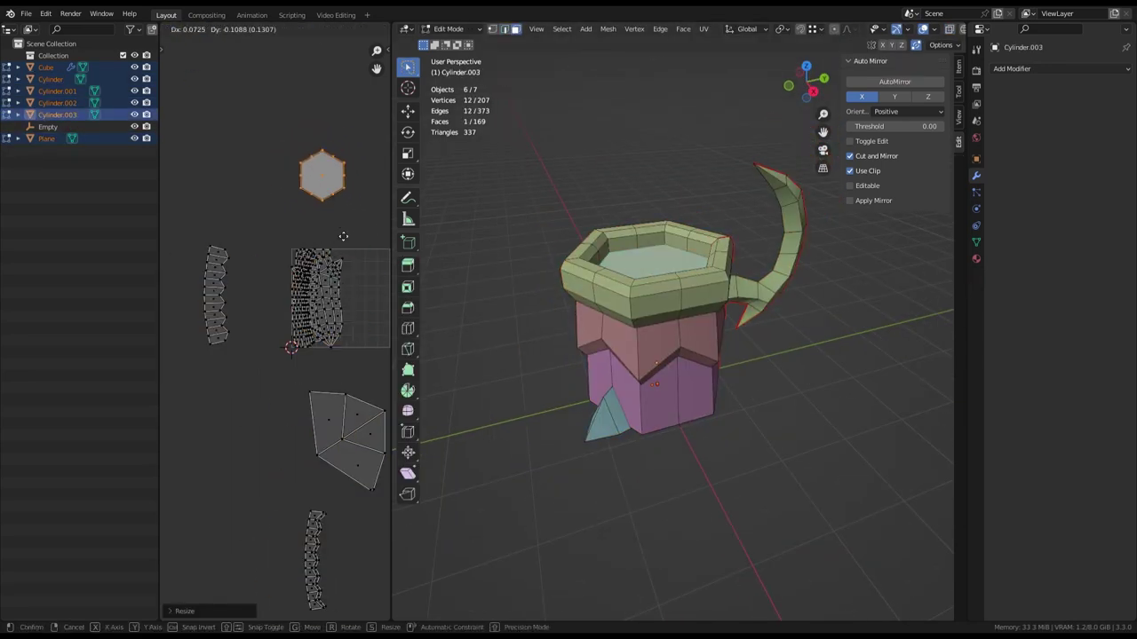
Select all the mug's UV islands and scale them down to fit inside the UV square
{"action": "key", "text": "Escape"}
{"action": "key", "text": "l"}
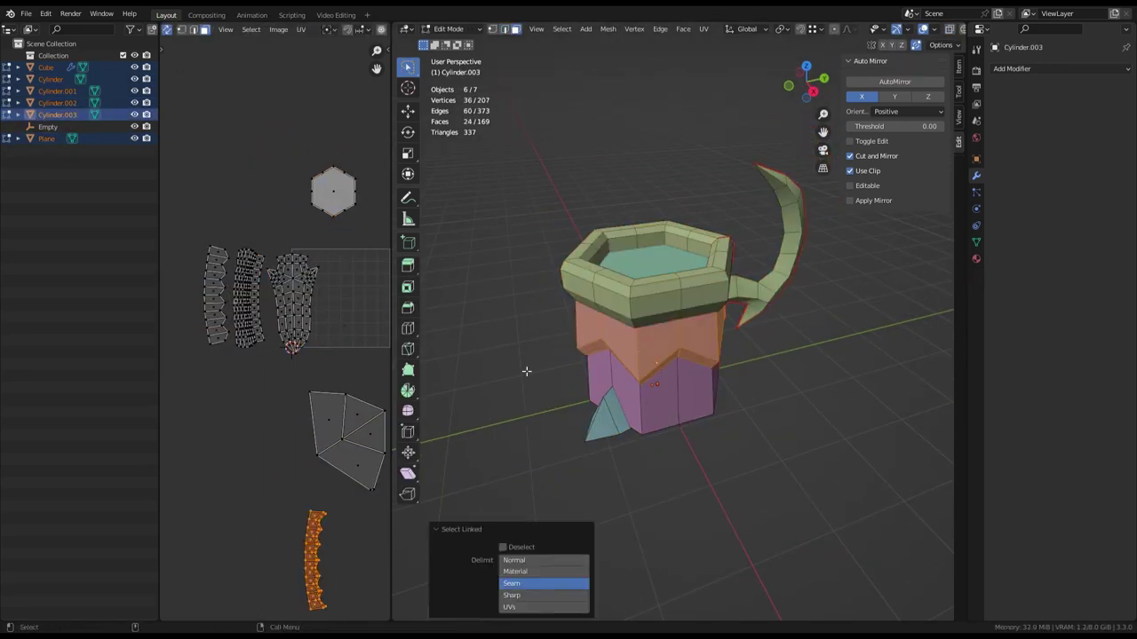
{"action": "key", "text": "l"}
{"action": "key", "text": "s"}
{"action": "left_click_drag", "start_coordinate": [392, 356], "coordinate": [543, 355]}
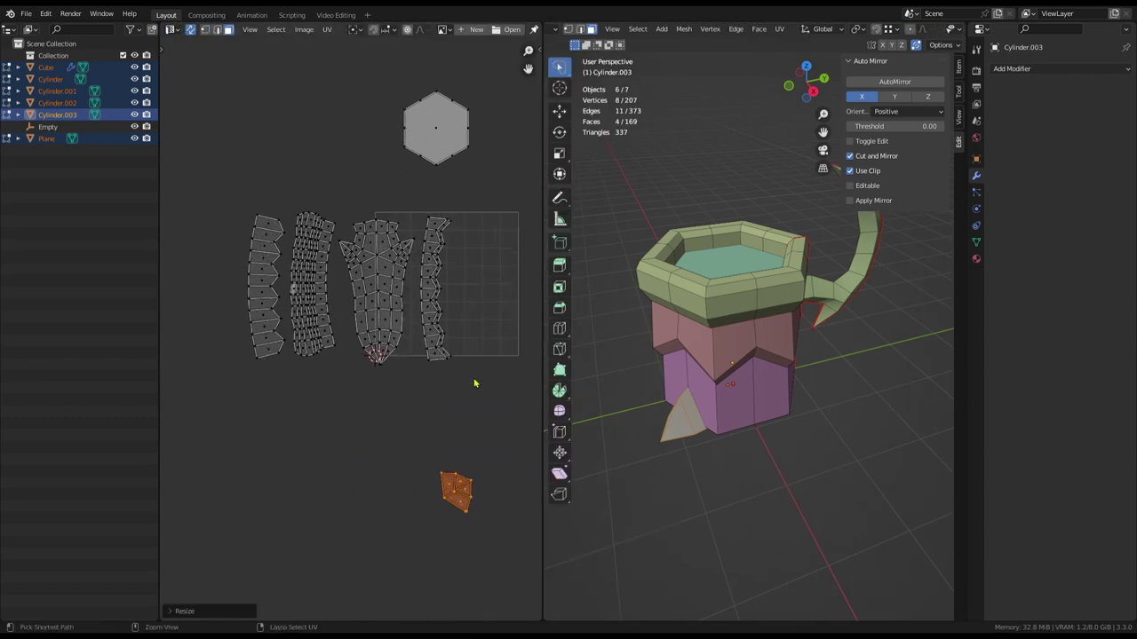
{"action": "key", "text": "a"}
{"action": "key", "text": "s"}
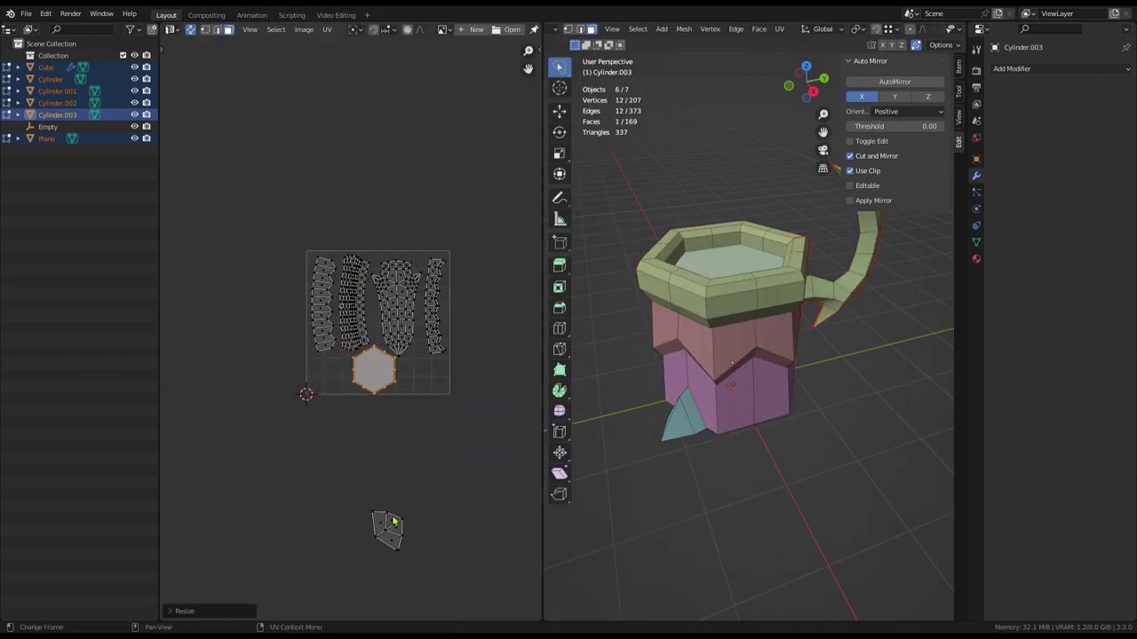
Move the handle, strip and hexagon islands into place inside the square
{"action": "left_click", "coordinate": [464, 306]}
{"action": "scroll", "coordinate": [449, 257], "scroll_direction": "up", "scroll_amount": 3}
{"action": "key", "text": "l"}
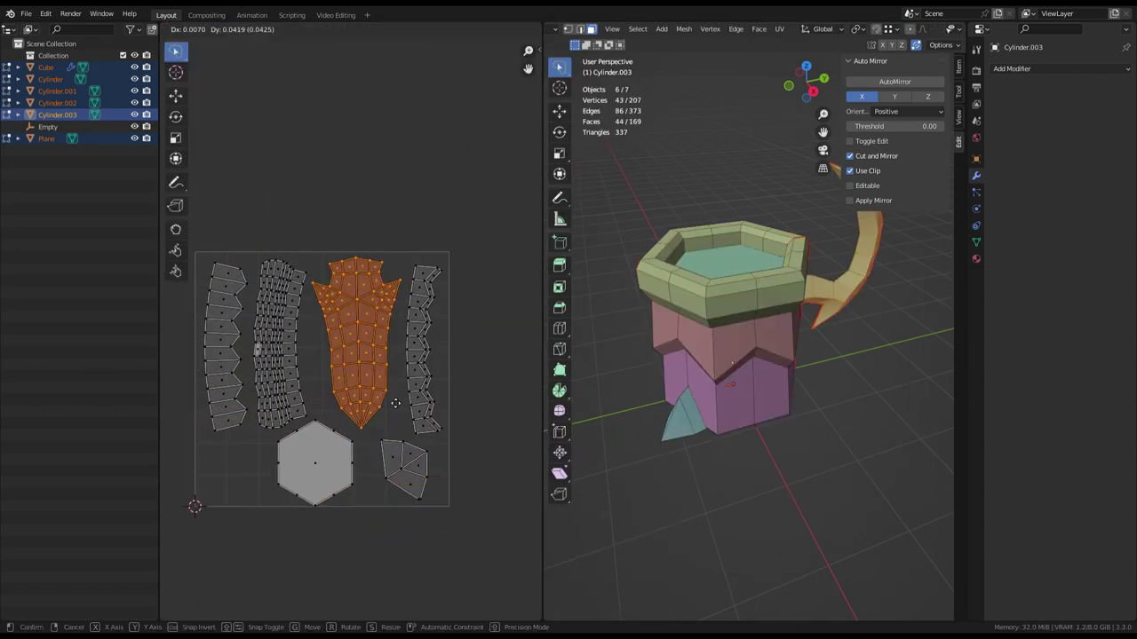
{"action": "key", "text": "l"}
{"action": "key", "text": "l"}
{"action": "key", "text": "g"}
{"action": "right_click_drag", "start_coordinate": [229, 468], "coordinate": [229, 468], "text": "ctrl"}
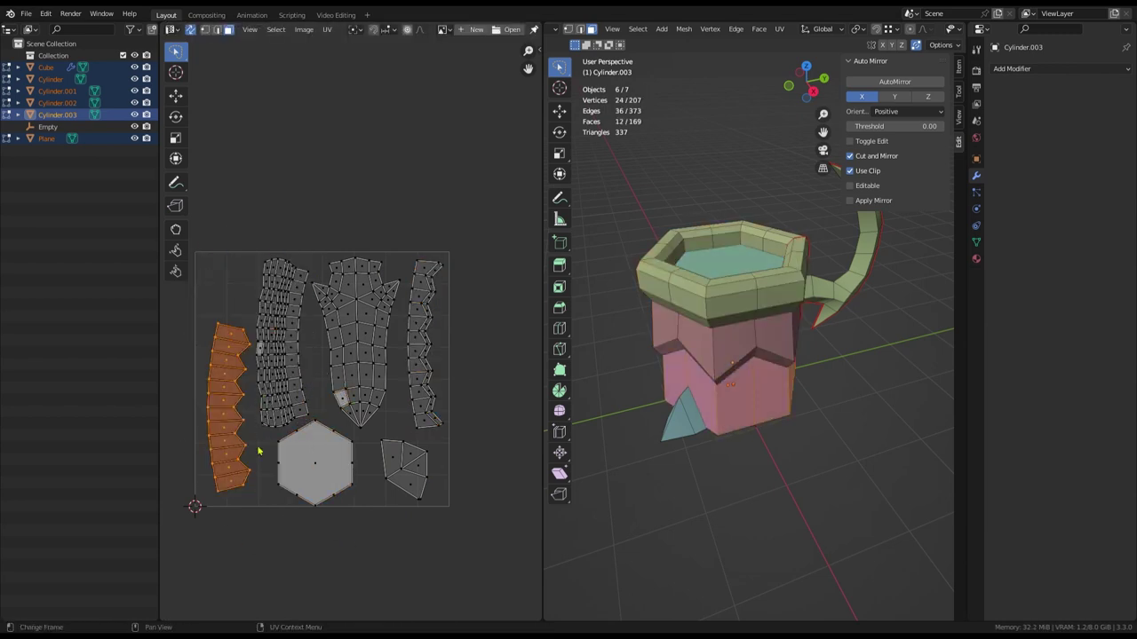
{"action": "key", "text": "g"}
{"action": "left_click", "coordinate": [375, 253]}
{"action": "key", "text": "l"}
{"action": "key", "text": "g"}
{"action": "left_click", "coordinate": [240, 375]}
{"action": "key", "text": "l"}
{"action": "key", "text": "g"}
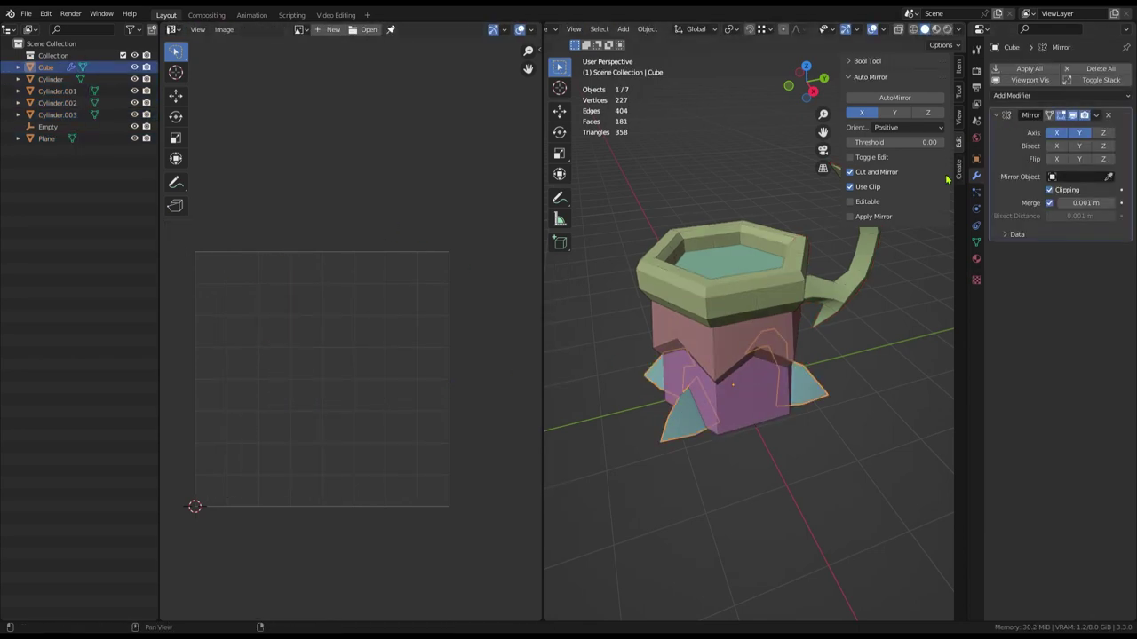
Apply the spike cube's Mirror modifier and select its spike faces in Edit Mode
{"action": "left_click", "coordinate": [1045, 128]}
{"action": "key", "text": "Tab"}
{"action": "left_click", "coordinate": [698, 375]}
{"action": "middle_click_drag", "start_coordinate": [698, 376], "coordinate": [768, 325]}
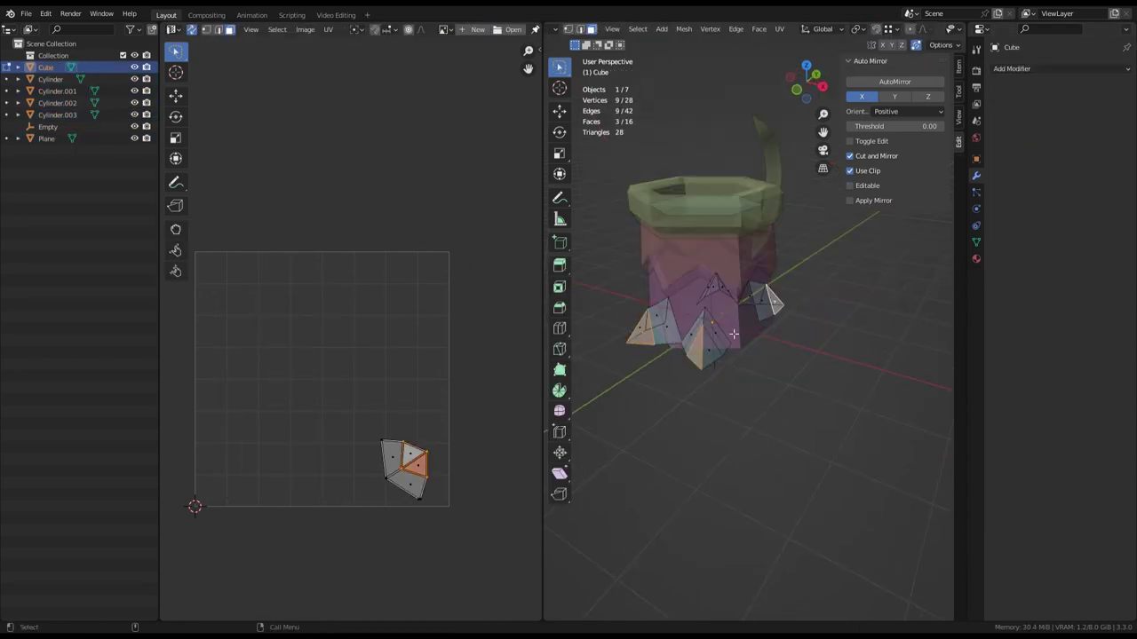
Narrow the UV editor area and return from mesh editing to Object Mode
{"action": "middle_click_drag", "start_coordinate": [716, 299], "coordinate": [675, 293]}
{"action": "left_click_drag", "start_coordinate": [543, 393], "coordinate": [477, 394]}
{"action": "key", "text": "Tab"}
{"action": "key", "text": "Tab"}
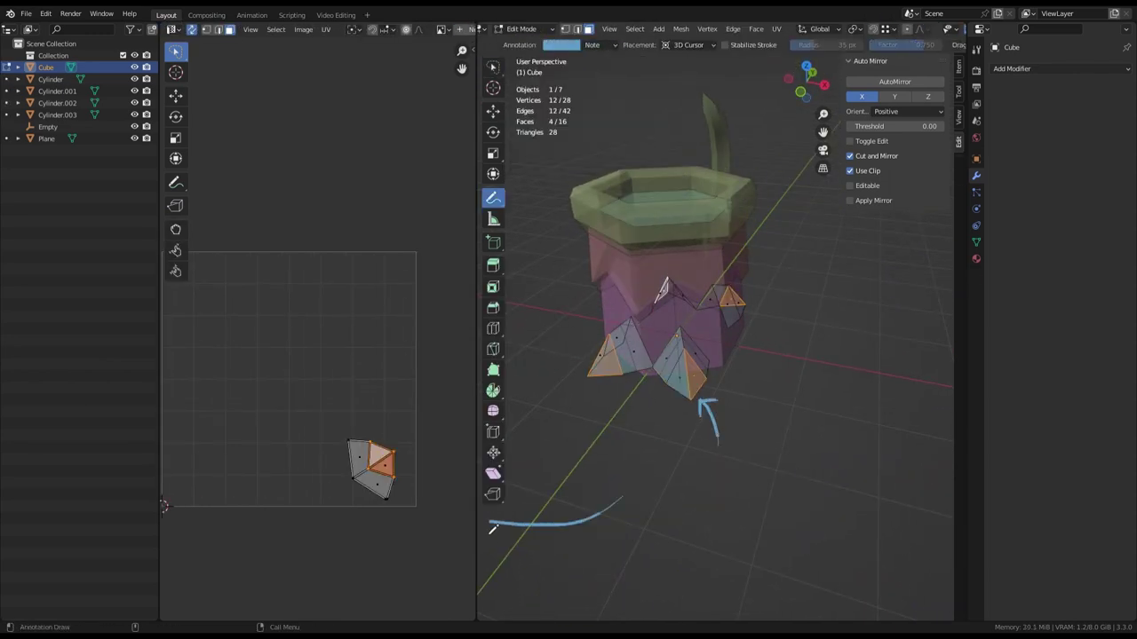
{"action": "key", "text": "Tab"}
Add a Text object reading 'You see?', then put the spike cube back into Edit Mode
{"action": "key", "text": "shift+a"}
{"action": "left_click", "coordinate": [642, 437]}
{"action": "key", "text": "Tab"}
{"action": "key", "text": "BackSpace"}
{"action": "key", "text": "BackSpace"}
{"action": "key", "text": "BackSpace"}
{"action": "type", "text": "You see?"}
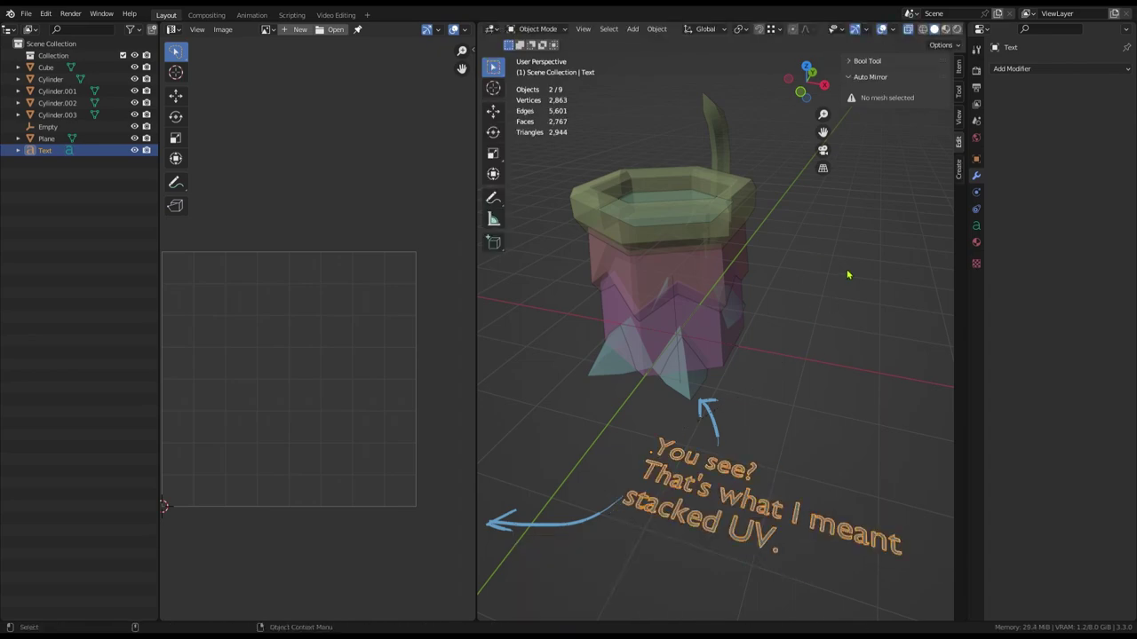
{"action": "left_click", "coordinate": [709, 392]}
{"action": "key", "text": "Tab"}
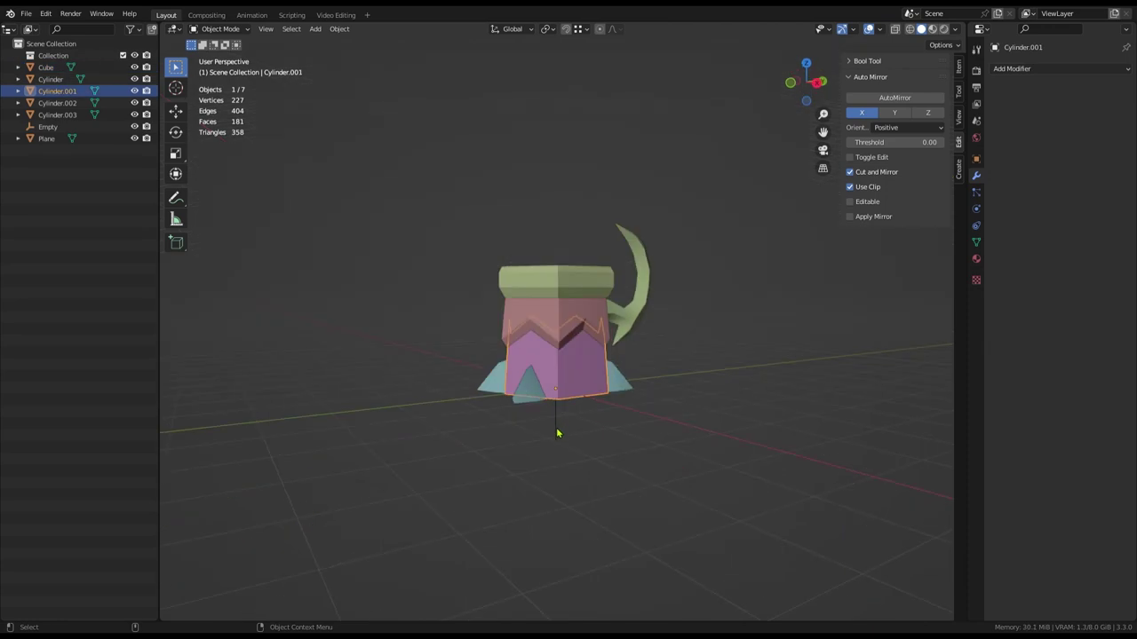
Lower the paint strength to 0.333 and paint the mug and brown handle from several angles
{"action": "middle_click_drag", "start_coordinate": [611, 399], "coordinate": [652, 300]}
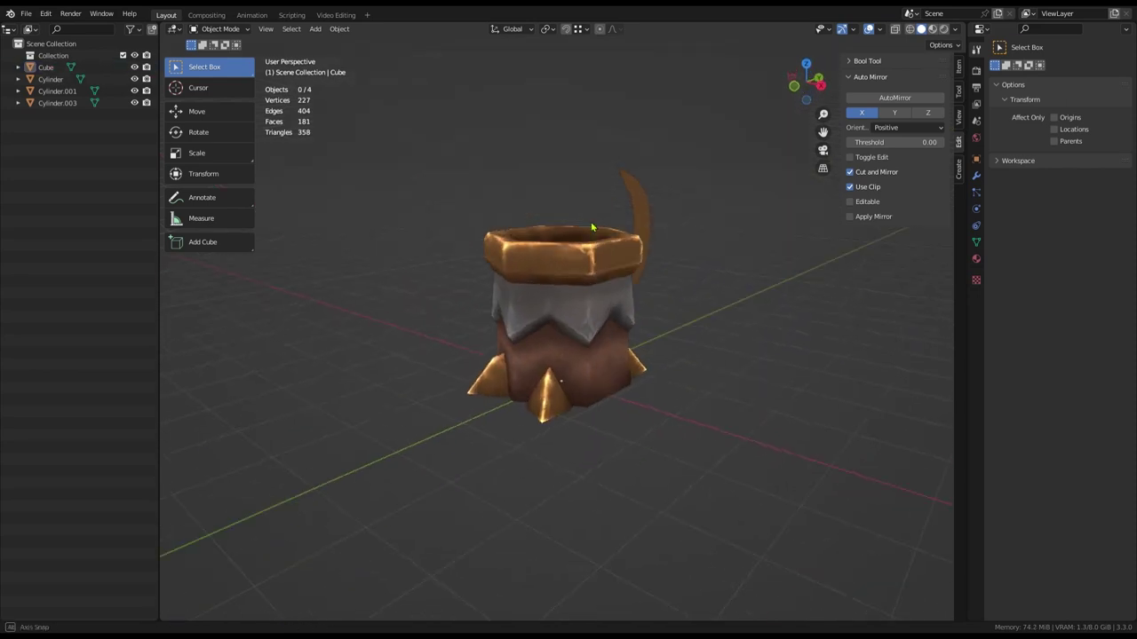
{"action": "middle_click_drag", "start_coordinate": [609, 409], "coordinate": [615, 417]}
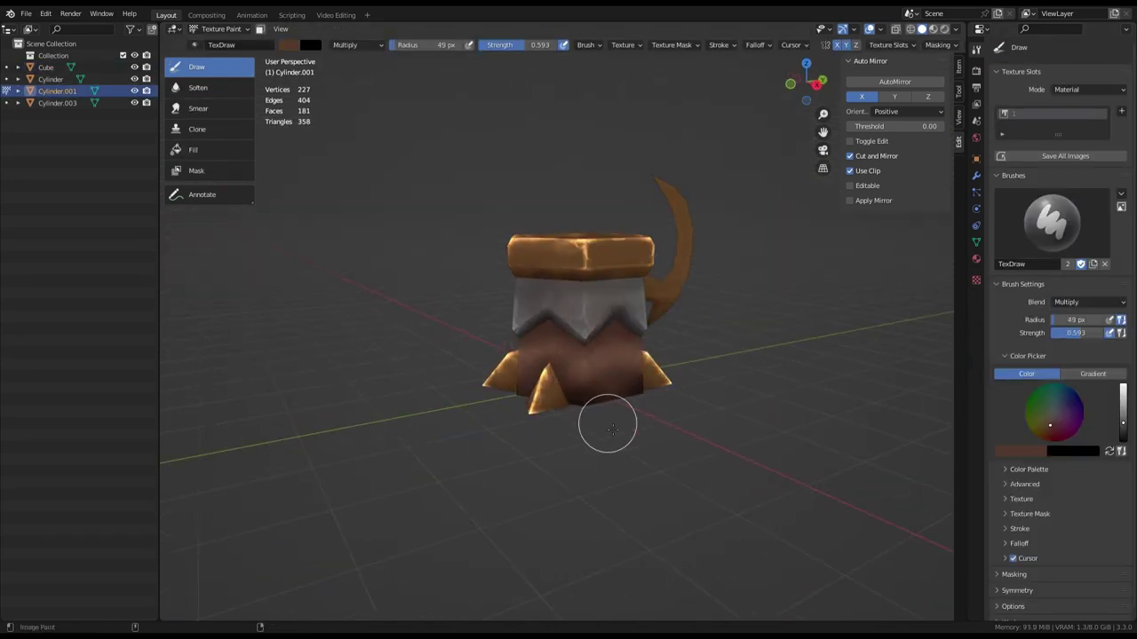
{"action": "left_click_drag", "start_coordinate": [507, 48], "coordinate": [480, 49]}
{"action": "middle_click_drag", "start_coordinate": [524, 293], "coordinate": [542, 311]}
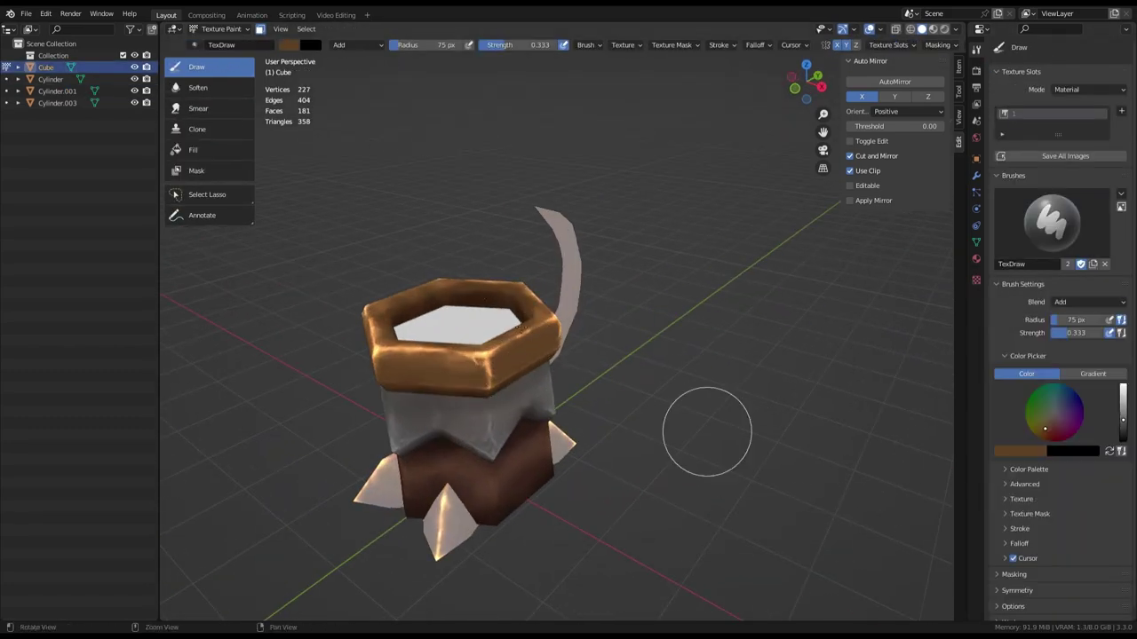
{"action": "middle_click_drag", "start_coordinate": [707, 432], "coordinate": [621, 363]}
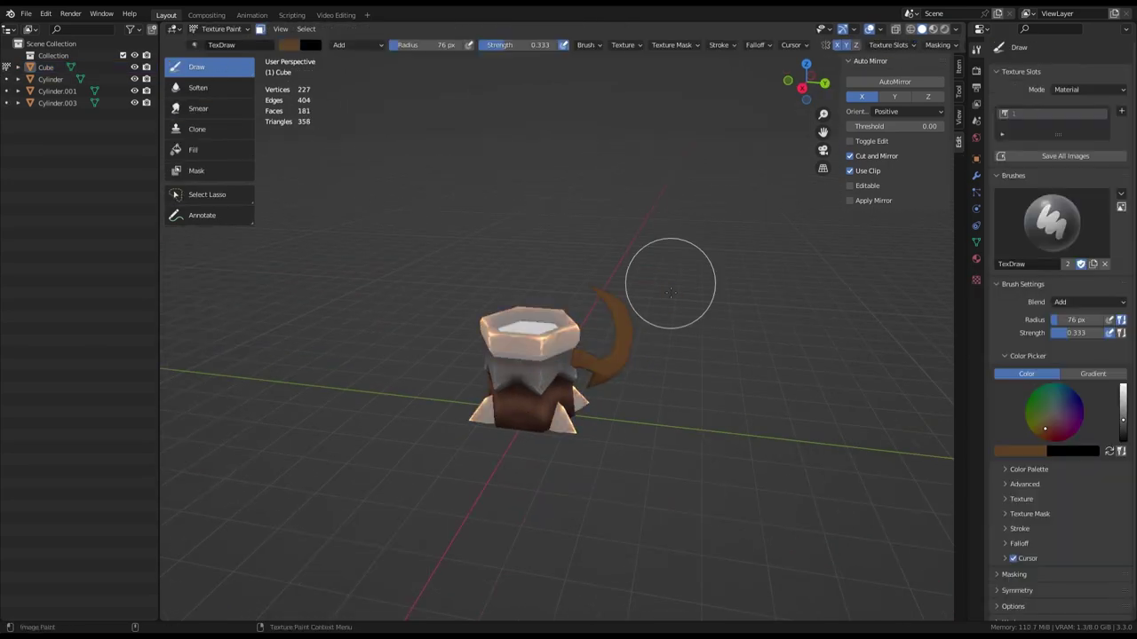
{"action": "scroll", "coordinate": [741, 216], "scroll_direction": "up", "scroll_amount": 5}
{"action": "scroll", "coordinate": [538, 337], "scroll_direction": "up", "scroll_amount": 3}
{"action": "mouse_move", "coordinate": [537, 337]}
{"action": "middle_mouse_down"}
{"action": "mouse_move", "coordinate": [559, 359]}
{"action": "mouse_move", "coordinate": [546, 348]}
{"action": "mouse_move", "coordinate": [539, 355]}
{"action": "mouse_move", "coordinate": [525, 436]}
{"action": "mouse_move", "coordinate": [620, 393]}
{"action": "mouse_move", "coordinate": [533, 406]}
{"action": "mouse_move", "coordinate": [556, 427]}
{"action": "mouse_move", "coordinate": [452, 160]}
{"action": "mouse_move", "coordinate": [525, 174]}
{"action": "mouse_move", "coordinate": [538, 226]}
{"action": "mouse_move", "coordinate": [510, 234]}
{"action": "mouse_move", "coordinate": [607, 251]}
{"action": "mouse_move", "coordinate": [578, 337]}
{"action": "mouse_move", "coordinate": [617, 279]}
{"action": "mouse_move", "coordinate": [525, 358]}
{"action": "mouse_move", "coordinate": [517, 399]}
{"action": "middle_mouse_up"}
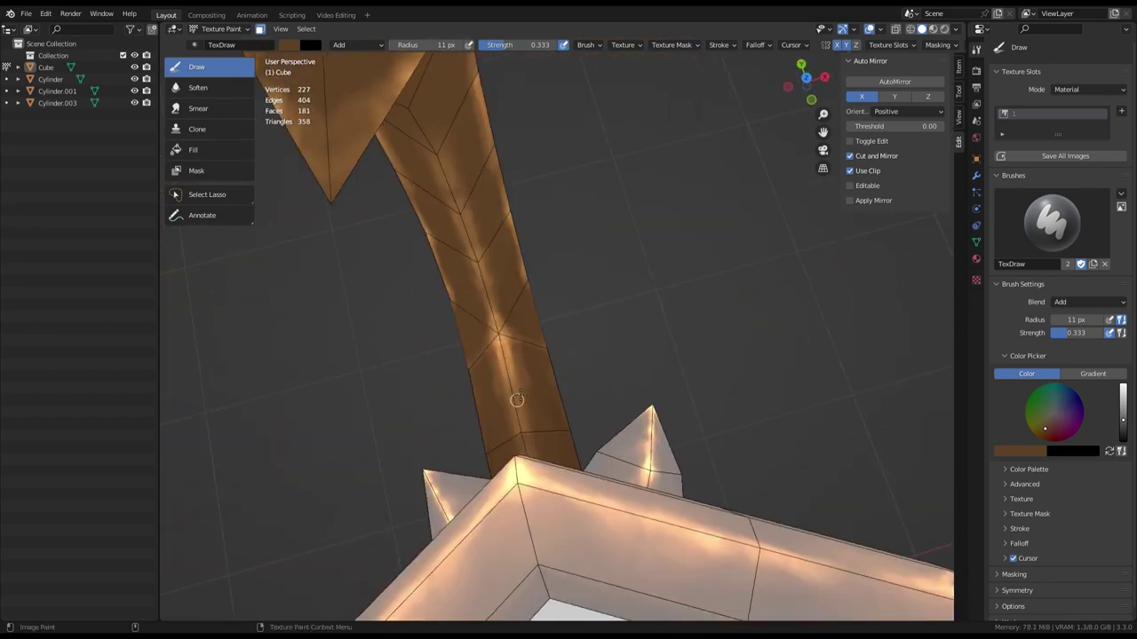
Paint the handle bronze with a 9 px brush radius, viewing it from all sides
{"action": "mouse_move", "coordinate": [478, 287]}
{"action": "middle_mouse_down"}
{"action": "mouse_move", "coordinate": [504, 400]}
{"action": "mouse_move", "coordinate": [460, 426]}
{"action": "mouse_move", "coordinate": [507, 376]}
{"action": "mouse_move", "coordinate": [528, 326]}
{"action": "middle_mouse_up"}
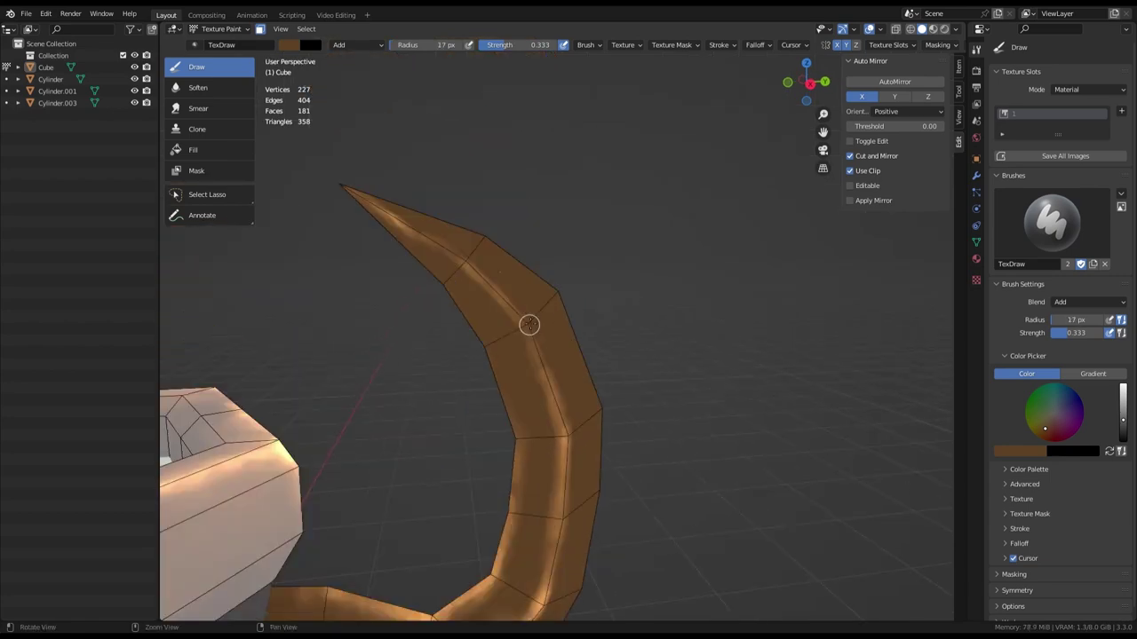
{"action": "mouse_move", "coordinate": [495, 289]}
{"action": "middle_mouse_down"}
{"action": "mouse_move", "coordinate": [483, 263]}
{"action": "mouse_move", "coordinate": [388, 208]}
{"action": "mouse_move", "coordinate": [351, 249]}
{"action": "middle_mouse_up"}
{"action": "mouse_move", "coordinate": [469, 275]}
{"action": "middle_mouse_down"}
{"action": "mouse_move", "coordinate": [476, 282]}
{"action": "mouse_move", "coordinate": [424, 222]}
{"action": "mouse_move", "coordinate": [571, 348]}
{"action": "mouse_move", "coordinate": [573, 255]}
{"action": "mouse_move", "coordinate": [559, 226]}
{"action": "mouse_move", "coordinate": [527, 225]}
{"action": "mouse_move", "coordinate": [541, 375]}
{"action": "mouse_move", "coordinate": [501, 181]}
{"action": "middle_mouse_up"}
{"action": "key", "text": "f"}
{"action": "key", "text": "bracketleft"}
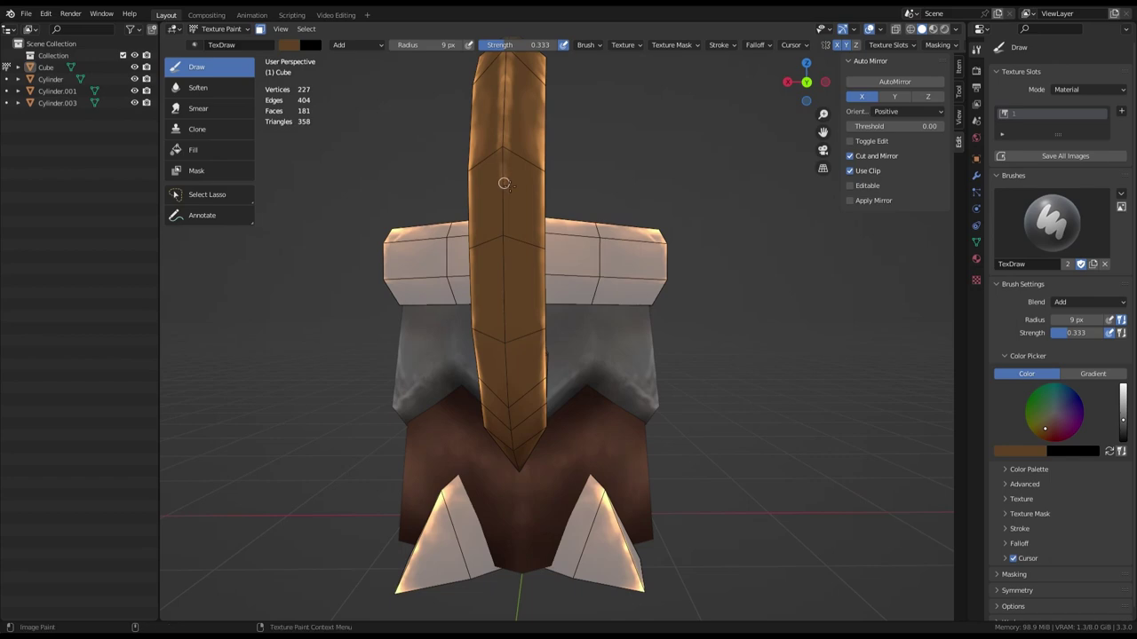
{"action": "mouse_move", "coordinate": [503, 348]}
{"action": "middle_mouse_down"}
{"action": "mouse_move", "coordinate": [526, 253]}
{"action": "mouse_move", "coordinate": [553, 270]}
{"action": "middle_mouse_up"}
{"action": "mouse_move", "coordinate": [558, 313]}
{"action": "middle_mouse_down"}
{"action": "mouse_move", "coordinate": [519, 284]}
{"action": "mouse_move", "coordinate": [591, 236]}
{"action": "mouse_move", "coordinate": [529, 365]}
{"action": "middle_mouse_up"}
{"action": "scroll", "coordinate": [533, 297], "scroll_direction": "up", "scroll_amount": 3}
{"action": "mouse_move", "coordinate": [552, 243]}
{"action": "middle_mouse_down"}
{"action": "mouse_move", "coordinate": [544, 315]}
{"action": "mouse_move", "coordinate": [553, 249]}
{"action": "mouse_move", "coordinate": [632, 317]}
{"action": "middle_mouse_up"}
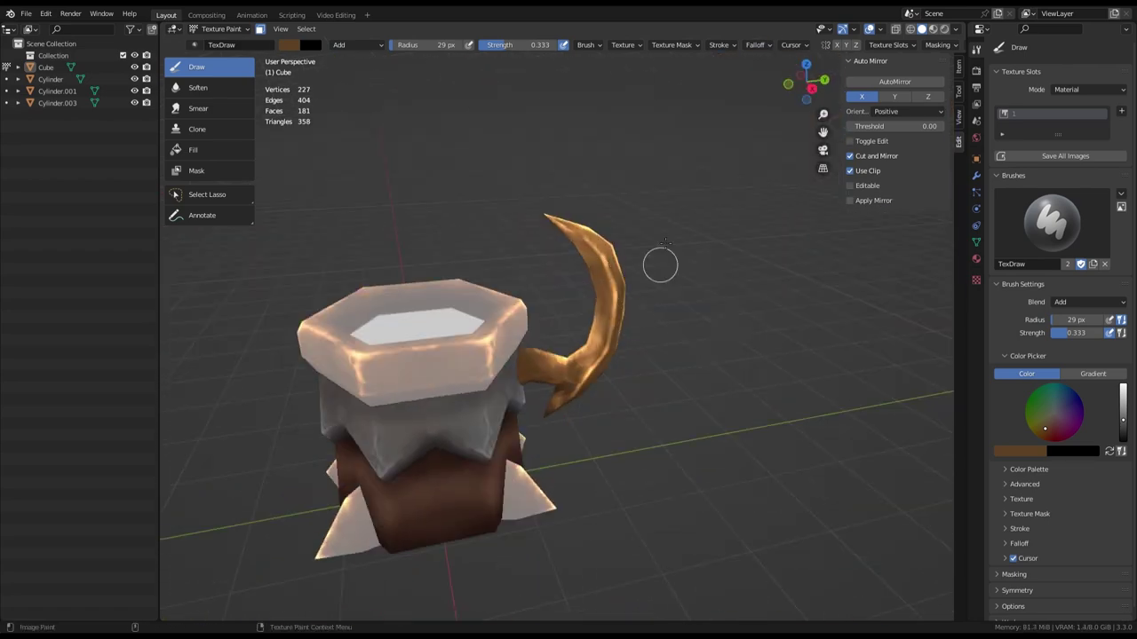
Switch to the Smear tool and zoom in on the handle
{"action": "key", "text": "3"}
{"action": "scroll", "coordinate": [578, 292], "scroll_direction": "up", "scroll_amount": 3}
{"action": "scroll", "coordinate": [540, 312], "scroll_direction": "up", "scroll_amount": 2}
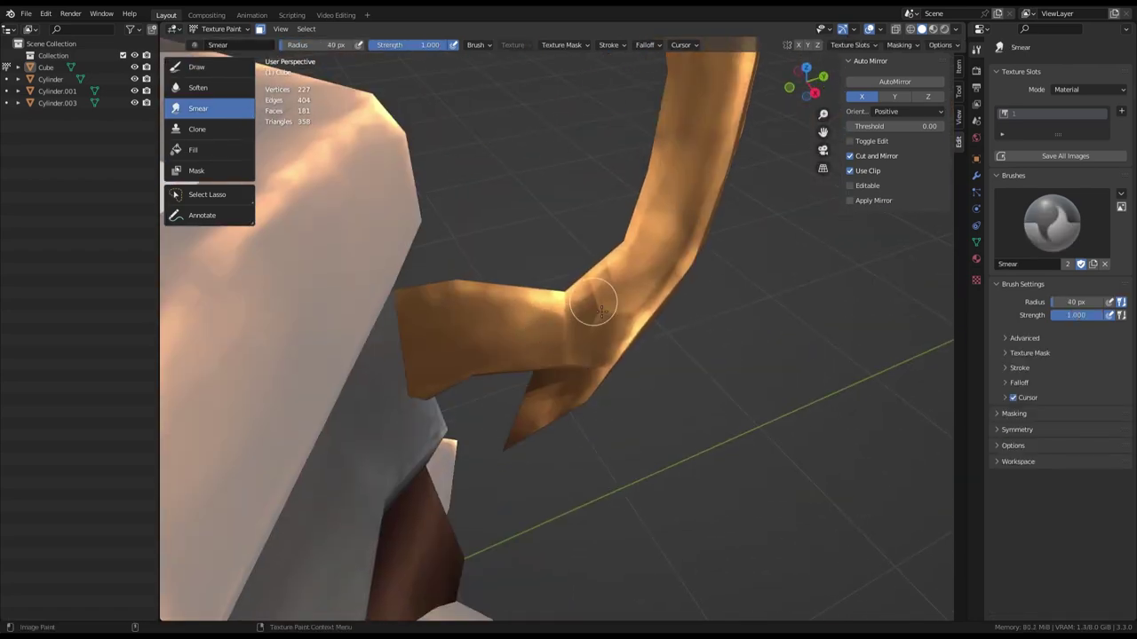
Smear the bronze paint along the handle and its joint into smoother streaks
{"action": "mouse_move", "coordinate": [641, 305]}
{"action": "middle_mouse_down"}
{"action": "mouse_move", "coordinate": [540, 337]}
{"action": "mouse_move", "coordinate": [474, 287]}
{"action": "mouse_move", "coordinate": [558, 336]}
{"action": "mouse_move", "coordinate": [520, 299]}
{"action": "mouse_move", "coordinate": [576, 332]}
{"action": "mouse_move", "coordinate": [586, 310]}
{"action": "mouse_move", "coordinate": [579, 342]}
{"action": "middle_mouse_up"}
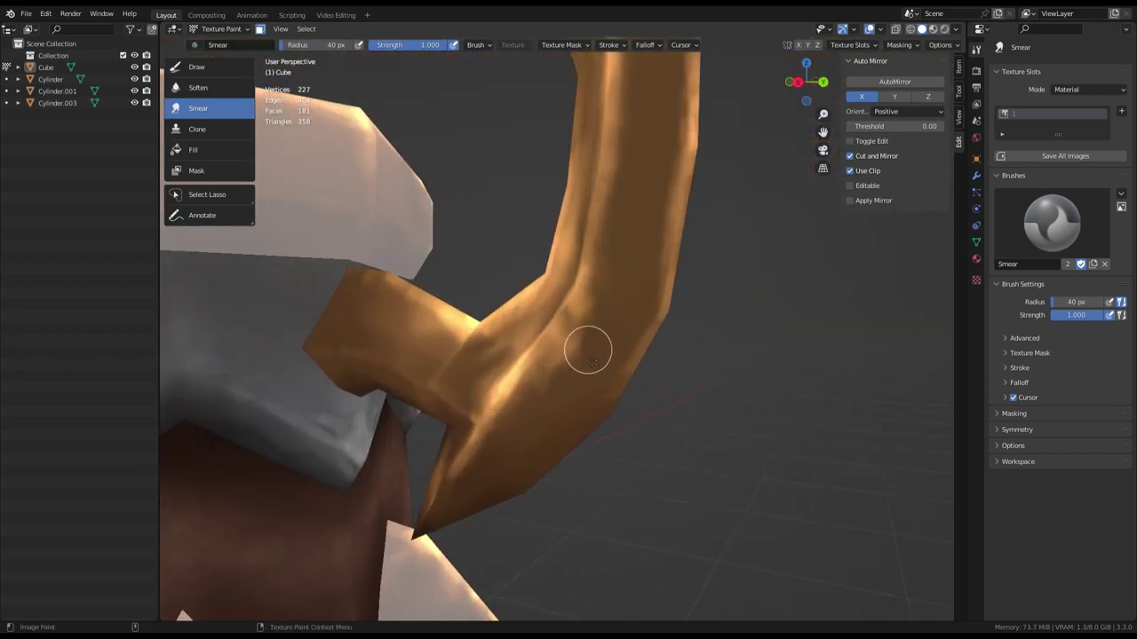
{"action": "mouse_move", "coordinate": [607, 279]}
{"action": "middle_mouse_down"}
{"action": "mouse_move", "coordinate": [531, 278]}
{"action": "mouse_move", "coordinate": [567, 363]}
{"action": "middle_mouse_up"}
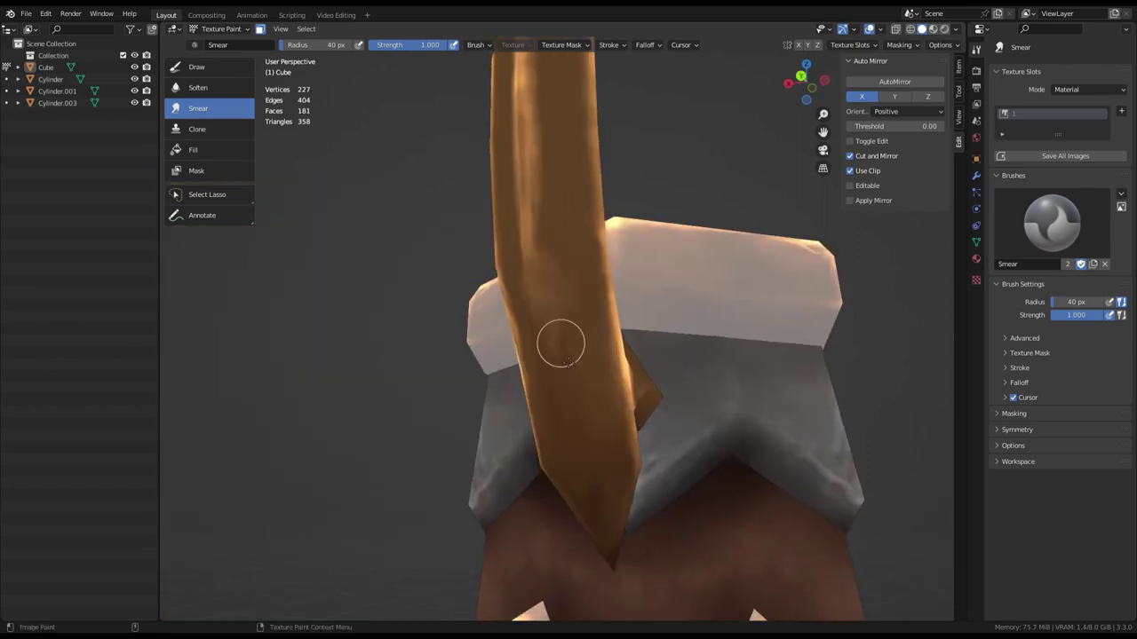
{"action": "mouse_move", "coordinate": [557, 225]}
{"action": "middle_mouse_down"}
{"action": "mouse_move", "coordinate": [533, 344]}
{"action": "mouse_move", "coordinate": [612, 384]}
{"action": "mouse_move", "coordinate": [546, 426]}
{"action": "mouse_move", "coordinate": [612, 244]}
{"action": "mouse_move", "coordinate": [632, 309]}
{"action": "middle_mouse_up"}
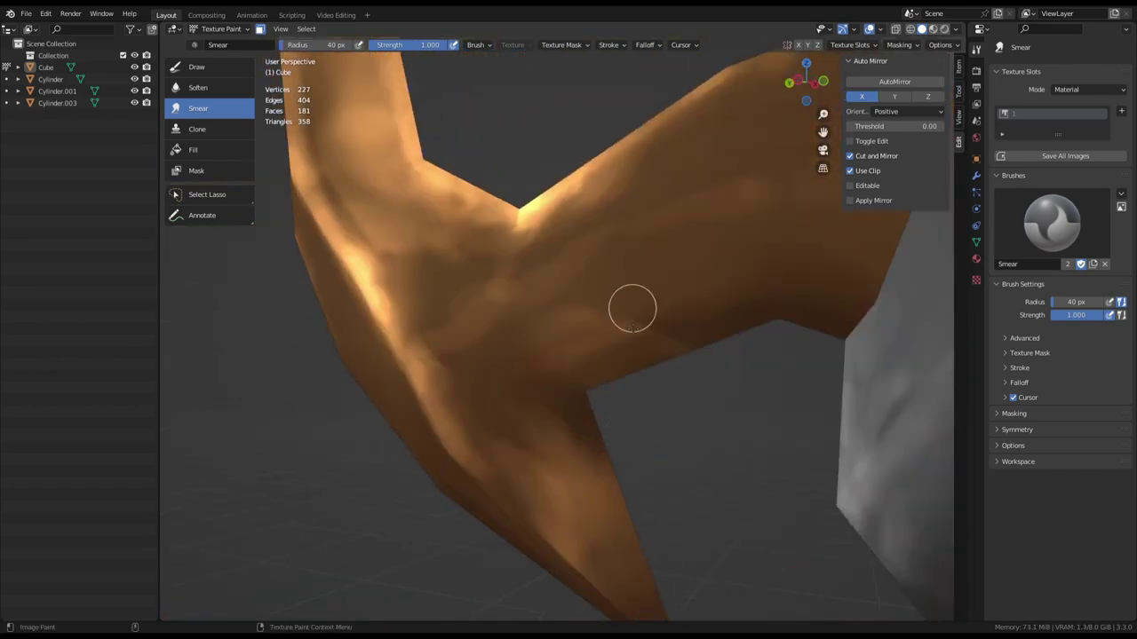
{"action": "mouse_move", "coordinate": [420, 332]}
{"action": "middle_mouse_down"}
{"action": "mouse_move", "coordinate": [629, 266]}
{"action": "mouse_move", "coordinate": [612, 333]}
{"action": "middle_mouse_up"}
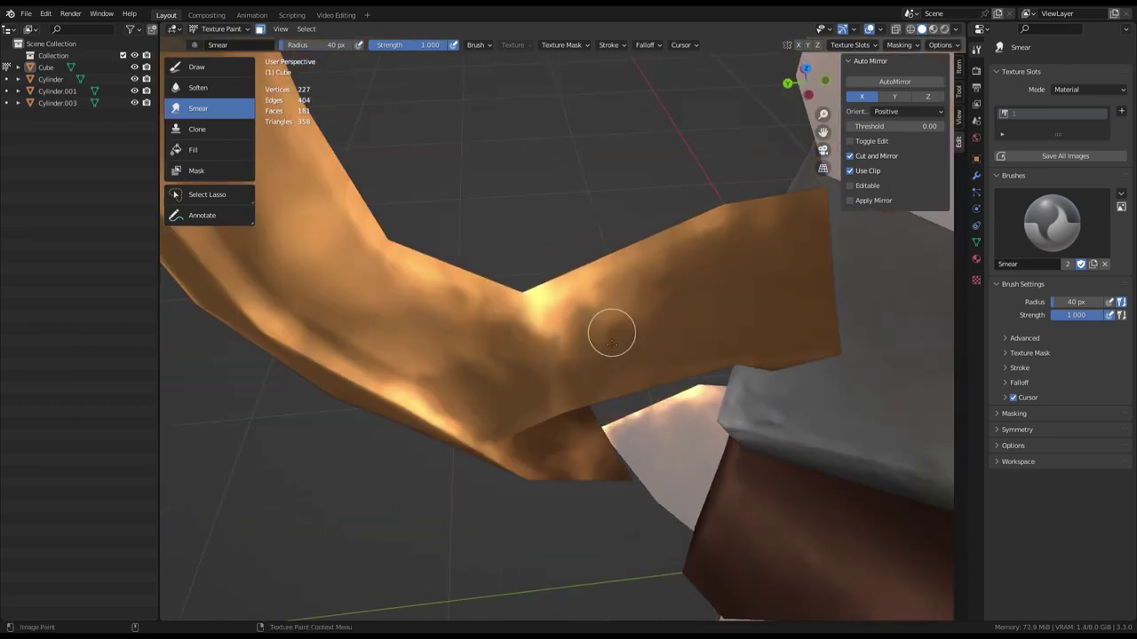
{"action": "scroll", "coordinate": [616, 233], "scroll_direction": "down", "scroll_amount": 5}
{"action": "scroll", "coordinate": [615, 232], "scroll_direction": "up", "scroll_amount": 5}
{"action": "mouse_move", "coordinate": [634, 254]}
{"action": "middle_mouse_down"}
{"action": "mouse_move", "coordinate": [690, 297]}
{"action": "mouse_move", "coordinate": [682, 260]}
{"action": "mouse_move", "coordinate": [636, 294]}
{"action": "middle_mouse_up"}
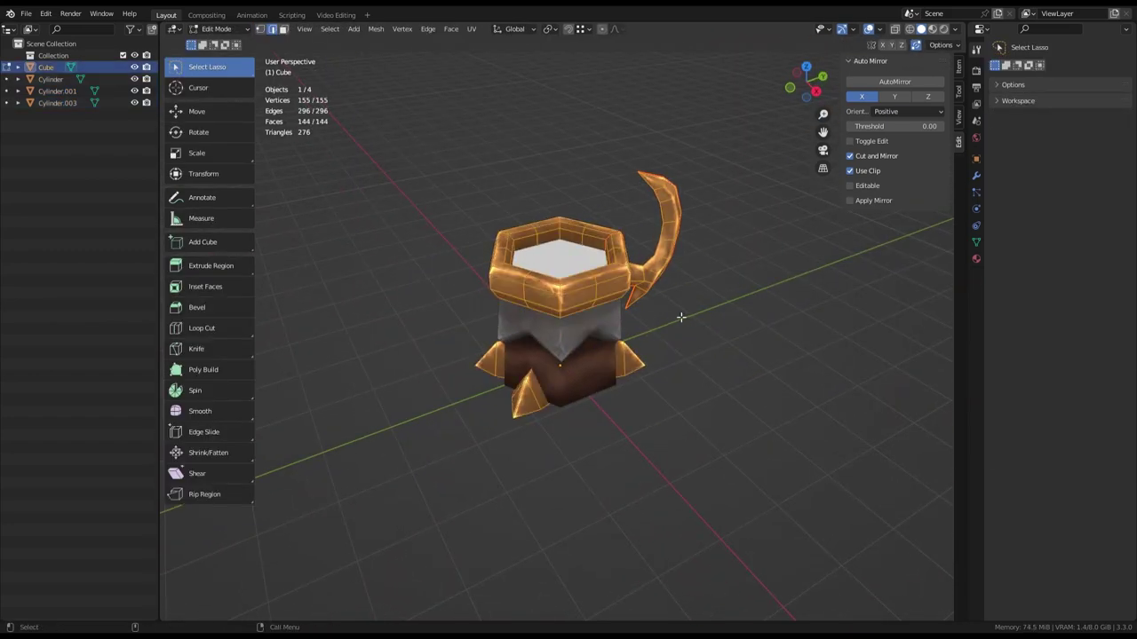
Enter Texture Paint and set the brush blend to Saturation with an orange colour
{"action": "left_click", "coordinate": [193, 150]}
{"action": "left_click", "coordinate": [1088, 302]}
{"action": "left_click", "coordinate": [1013, 316]}
{"action": "left_click", "coordinate": [1041, 422]}
{"action": "middle_click_drag", "start_coordinate": [622, 356], "coordinate": [684, 373]}
{"action": "scroll", "coordinate": [683, 373], "scroll_direction": "up", "scroll_amount": 2}
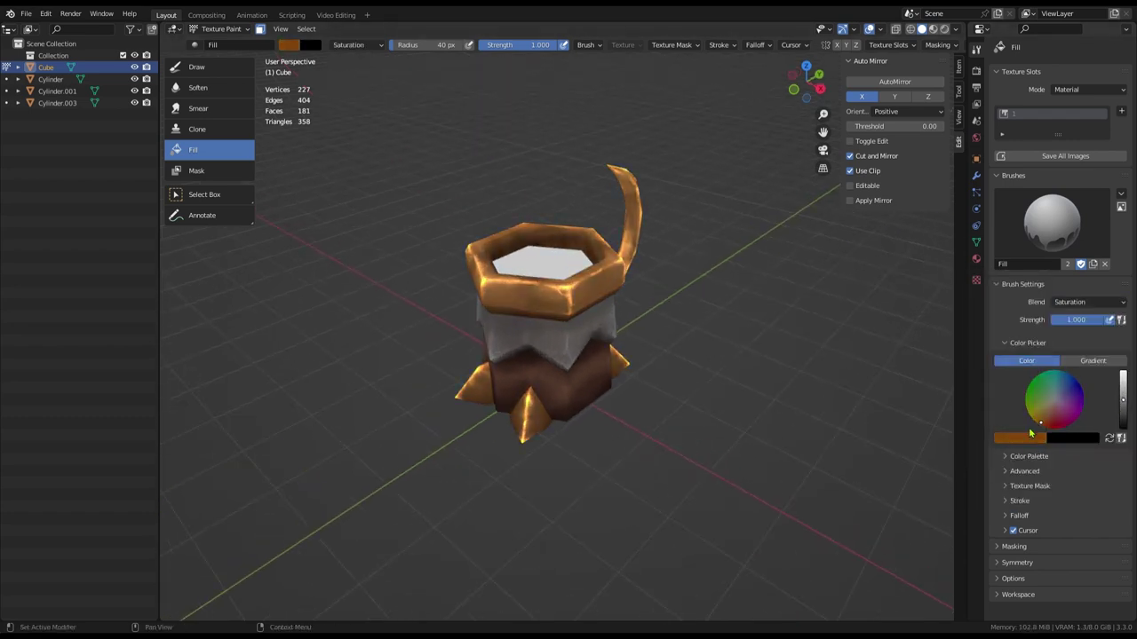
Choose a muted green paint colour, then enter the liquid's Edit Mode and deselect all
{"action": "left_click", "coordinate": [1019, 438]}
{"action": "left_click", "coordinate": [1020, 438]}
{"action": "scroll", "coordinate": [651, 337], "scroll_direction": "down", "scroll_amount": 3}
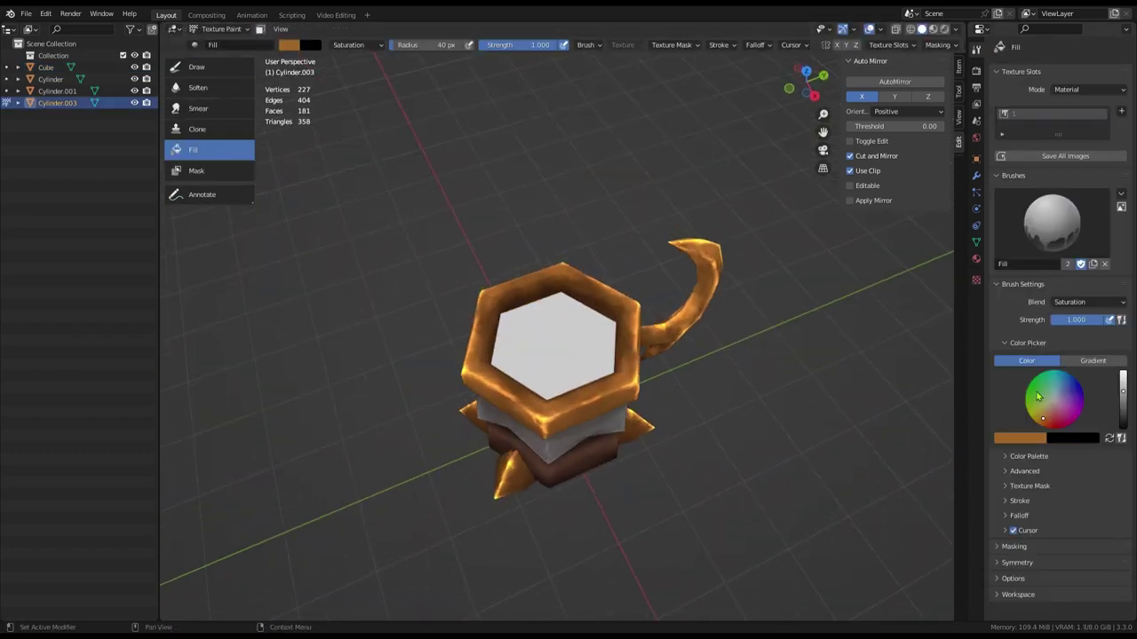
{"action": "left_click", "coordinate": [1020, 438]}
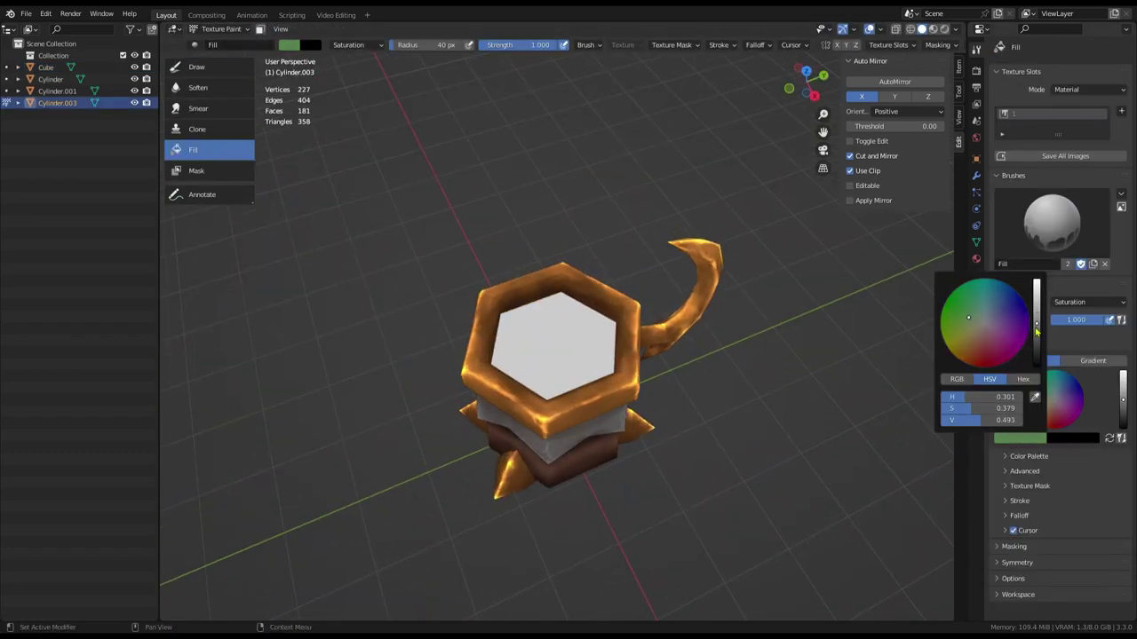
{"action": "key", "text": "Tab"}
{"action": "key", "text": "alt+a"}
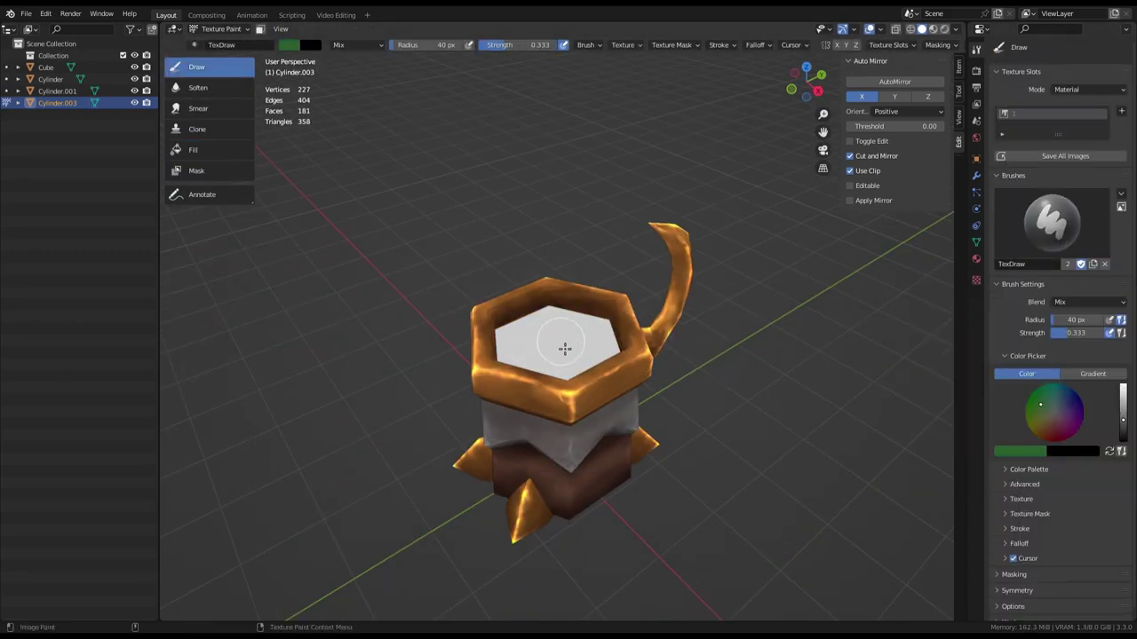
Paint the liquid green and darken it with Multiply blend, then switch to Top Orthographic view
{"action": "mouse_move", "coordinate": [468, 356]}
{"action": "left_mouse_down"}
{"action": "mouse_move", "coordinate": [601, 262]}
{"action": "mouse_move", "coordinate": [597, 313]}
{"action": "left_mouse_up"}
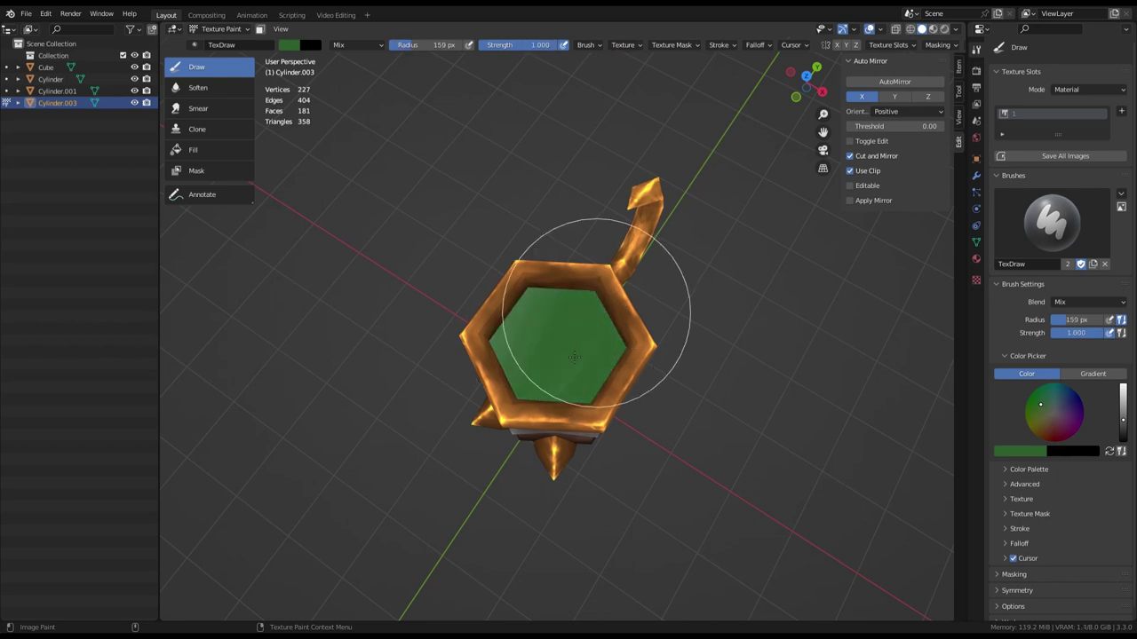
{"action": "left_click", "coordinate": [1066, 302]}
{"action": "left_click", "coordinate": [1017, 348]}
{"action": "scroll", "coordinate": [782, 200], "scroll_direction": "up", "scroll_amount": 2}
{"action": "middle_click_drag", "start_coordinate": [707, 399], "coordinate": [513, 421]}
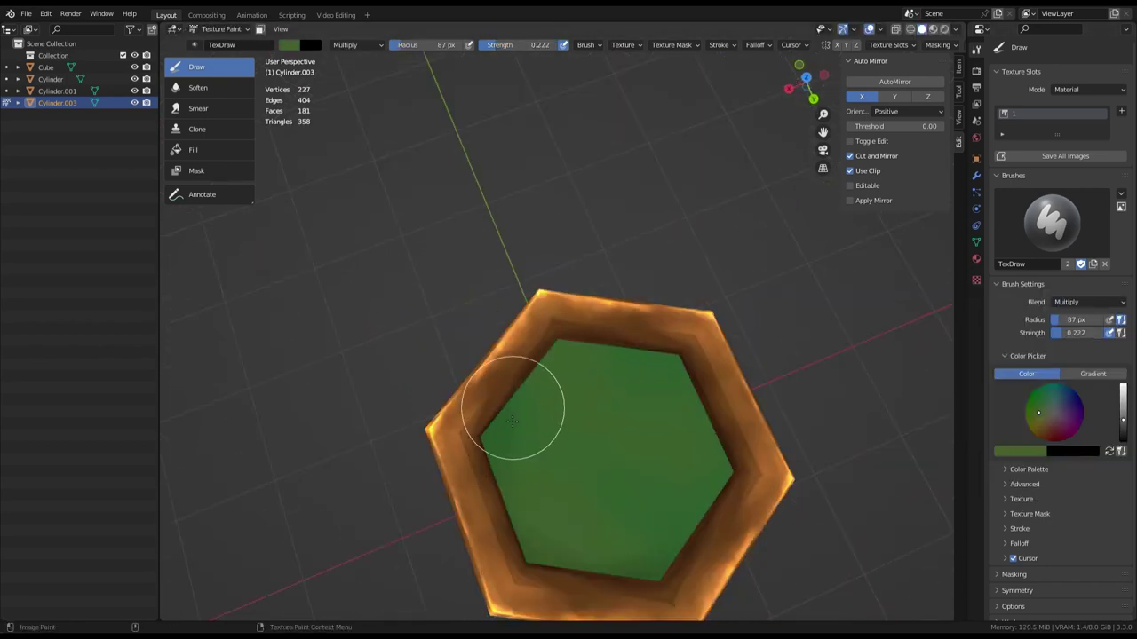
{"action": "mouse_move", "coordinate": [617, 342]}
{"action": "middle_mouse_down"}
{"action": "mouse_move", "coordinate": [705, 325]}
{"action": "mouse_move", "coordinate": [711, 444]}
{"action": "middle_mouse_up"}
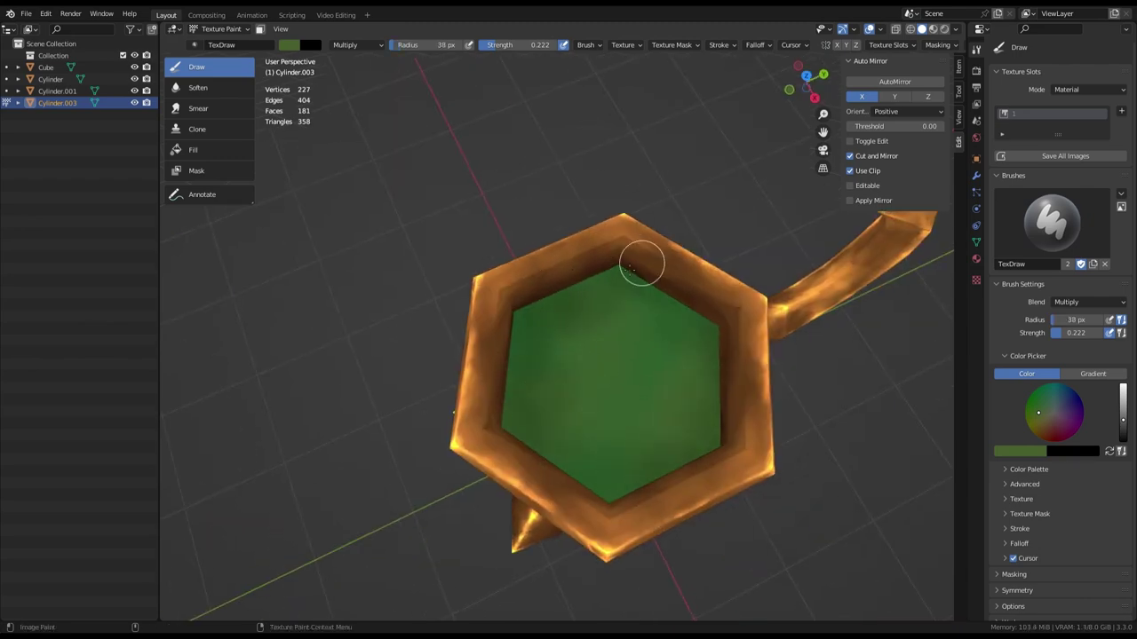
{"action": "mouse_move", "coordinate": [536, 302]}
{"action": "middle_mouse_down"}
{"action": "mouse_move", "coordinate": [452, 342]}
{"action": "mouse_move", "coordinate": [725, 310]}
{"action": "mouse_move", "coordinate": [694, 293]}
{"action": "mouse_move", "coordinate": [627, 325]}
{"action": "mouse_move", "coordinate": [545, 299]}
{"action": "middle_mouse_up"}
{"action": "scroll", "coordinate": [536, 309], "scroll_direction": "up", "scroll_amount": 2}
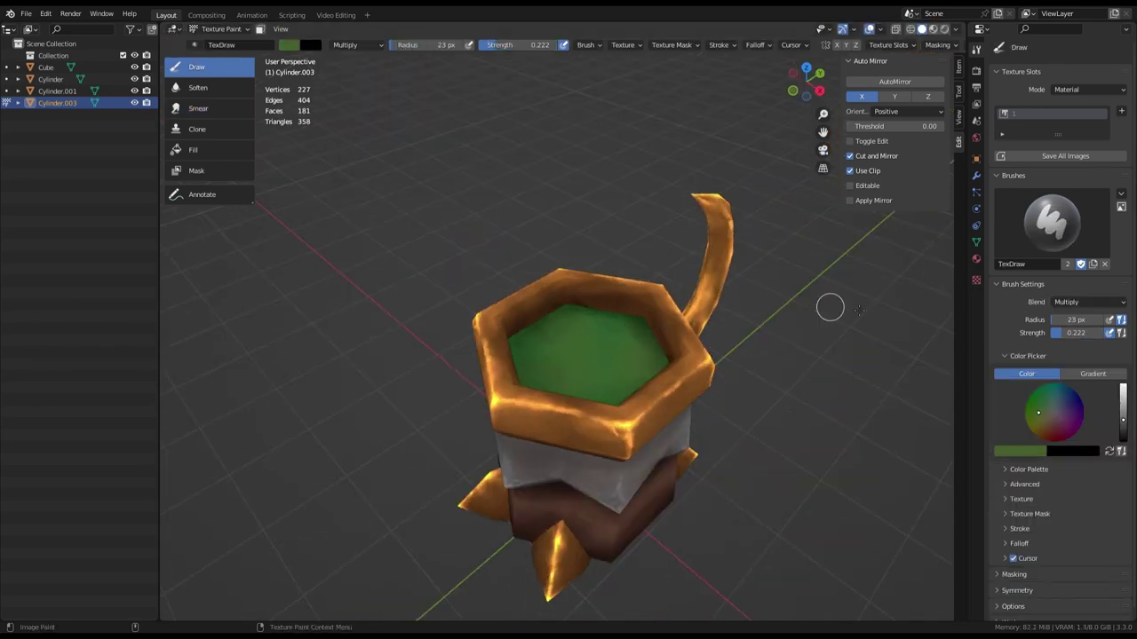
{"action": "key", "text": "KP_7"}
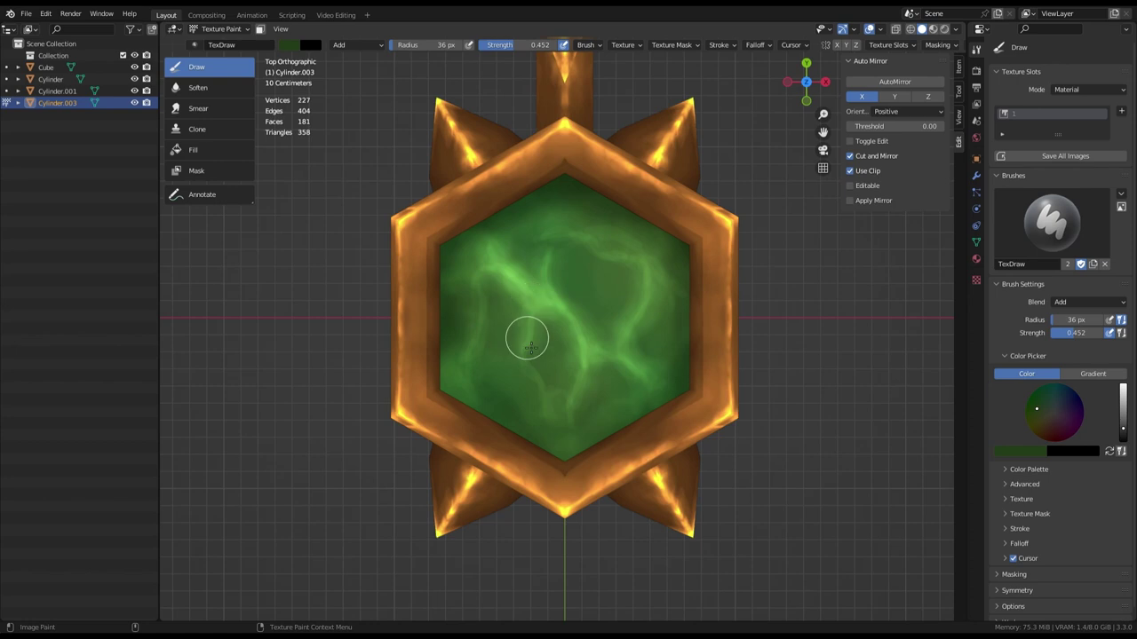
Streak glowing bright-green veins across the liquid, then select all four mug pieces
{"action": "left_click_drag", "start_coordinate": [592, 345], "coordinate": [558, 216]}
{"action": "mouse_move", "coordinate": [487, 333]}
{"action": "left_mouse_down"}
{"action": "mouse_move", "coordinate": [568, 223]}
{"action": "mouse_move", "coordinate": [557, 406]}
{"action": "left_mouse_up"}
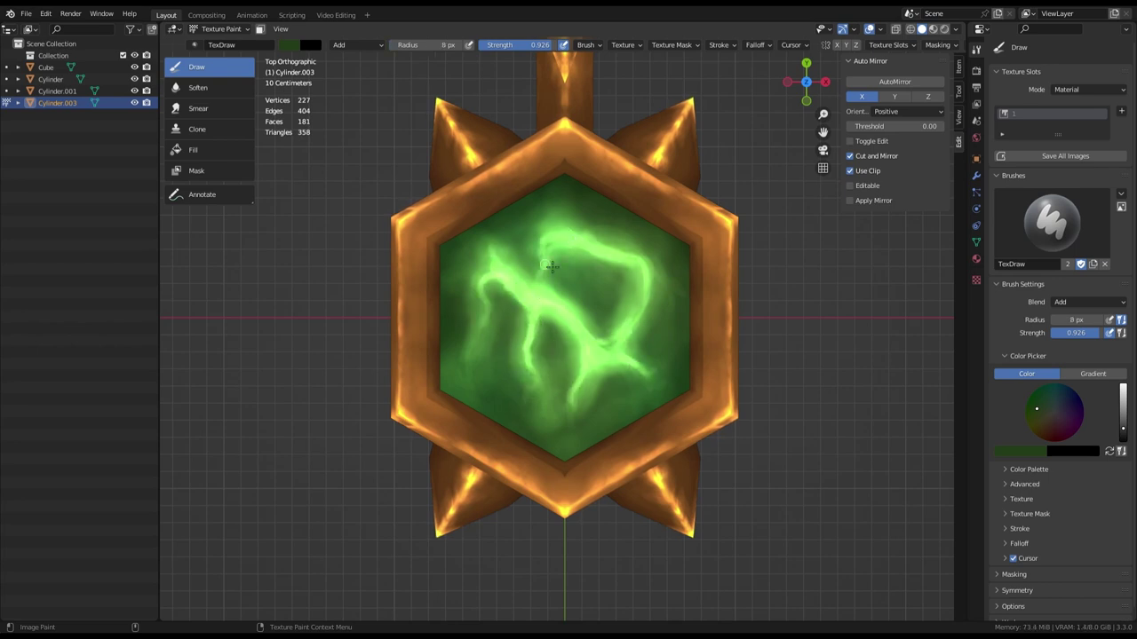
{"action": "middle_click_drag", "start_coordinate": [550, 266], "coordinate": [604, 293]}
{"action": "key", "text": "ctrl+Tab"}
{"action": "key", "text": "a"}
{"action": "right_click", "coordinate": [586, 364]}
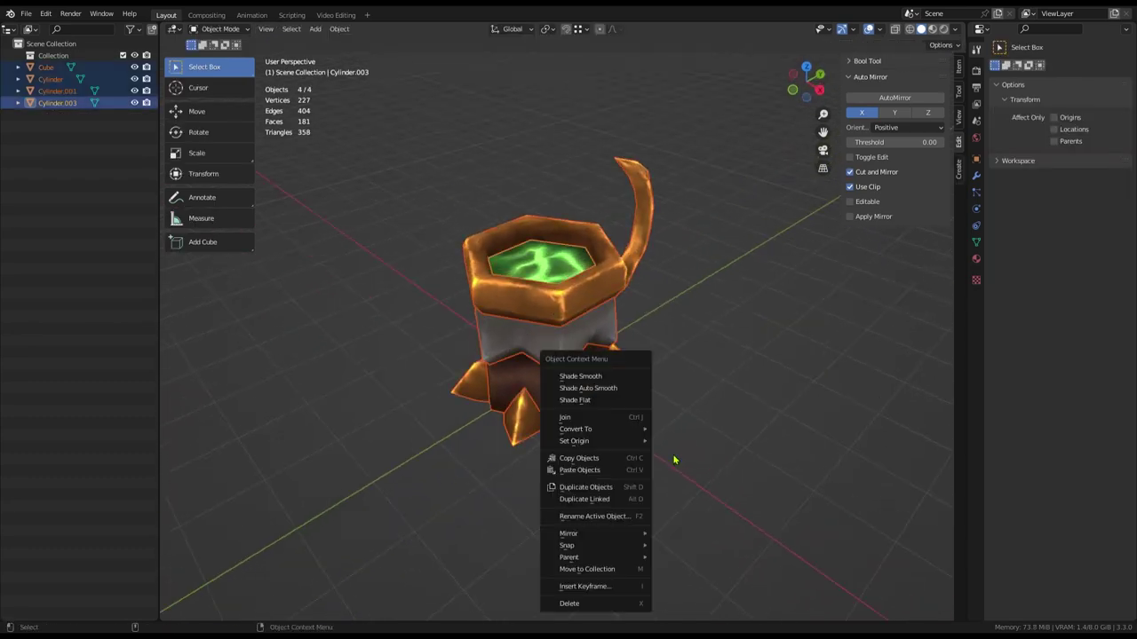
Join the pieces into one Cube, add a Material.001 slot, and duplicate the Image Texture node
{"action": "left_click", "coordinate": [568, 416]}
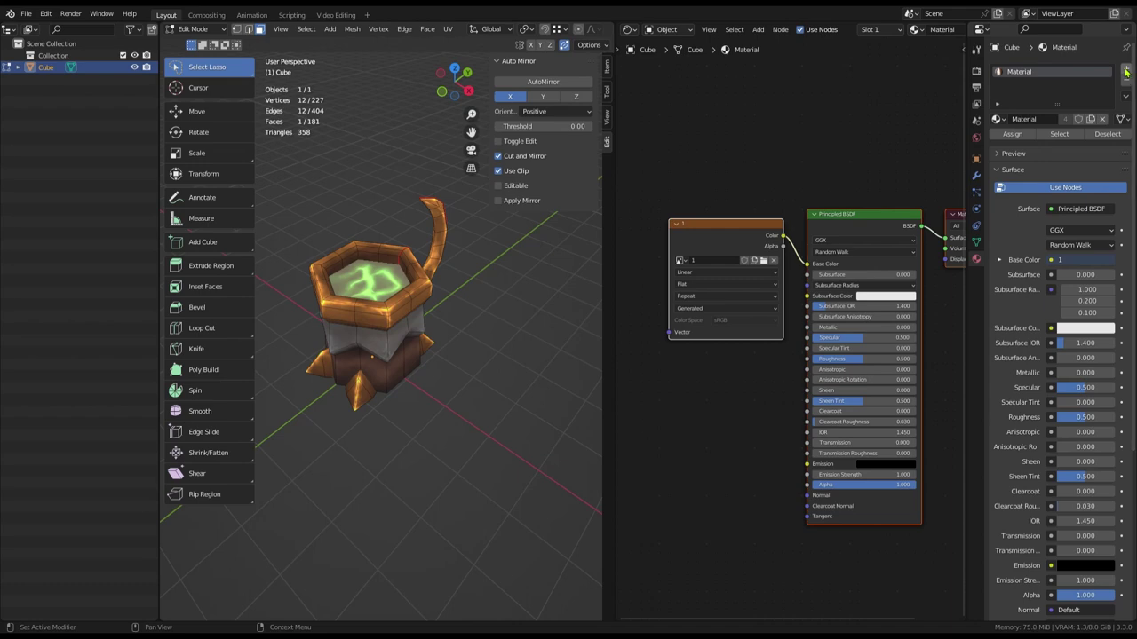
{"action": "left_click", "coordinate": [1126, 71]}
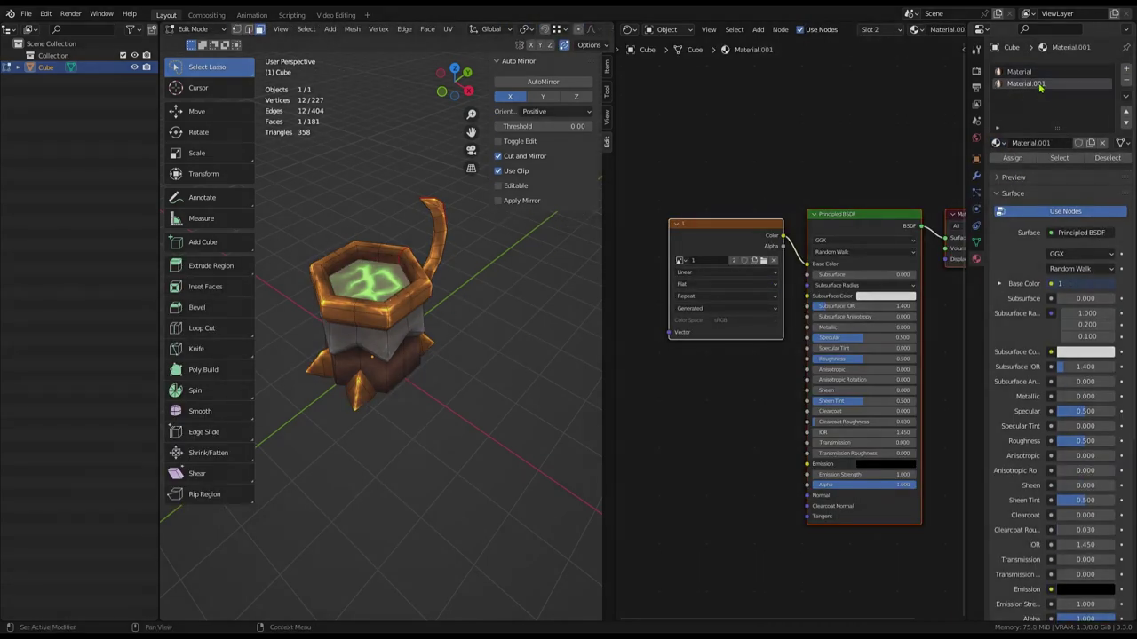
{"action": "key", "text": "shift+d"}
{"action": "key", "text": "shift+a"}
{"action": "type", "text": "co"}
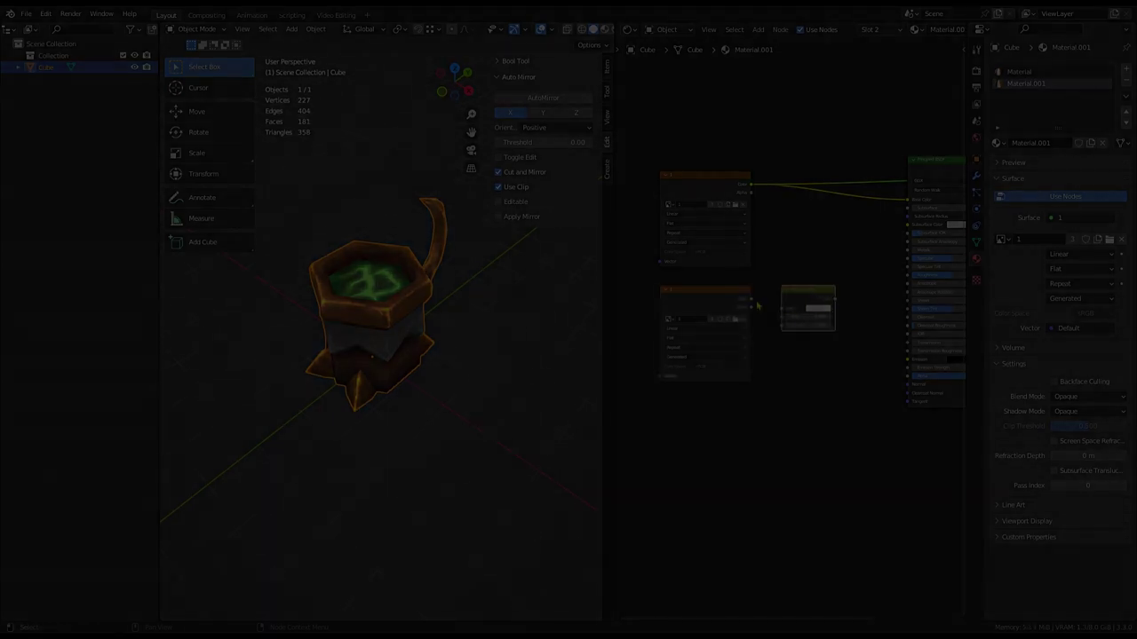